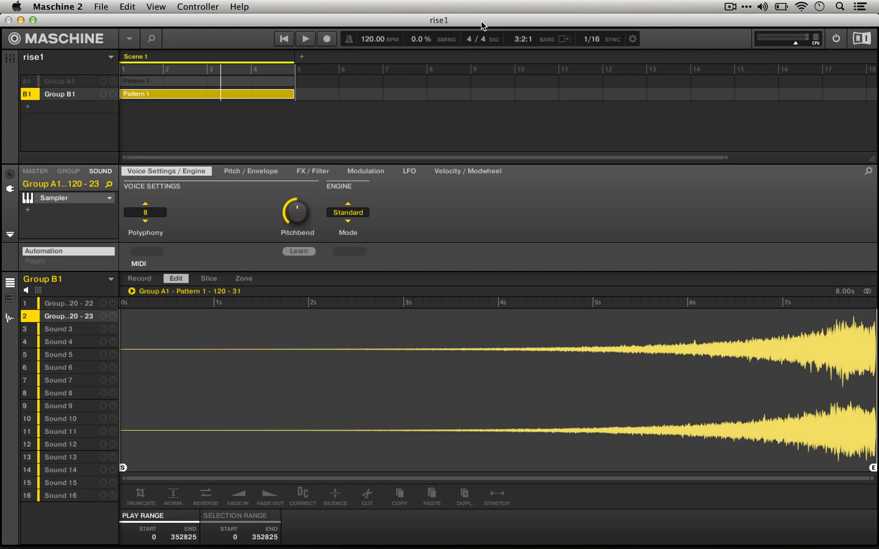
Step: Play back the rendered riser sample in Group B1 to hear the finished sound, and stop playback
key(space)
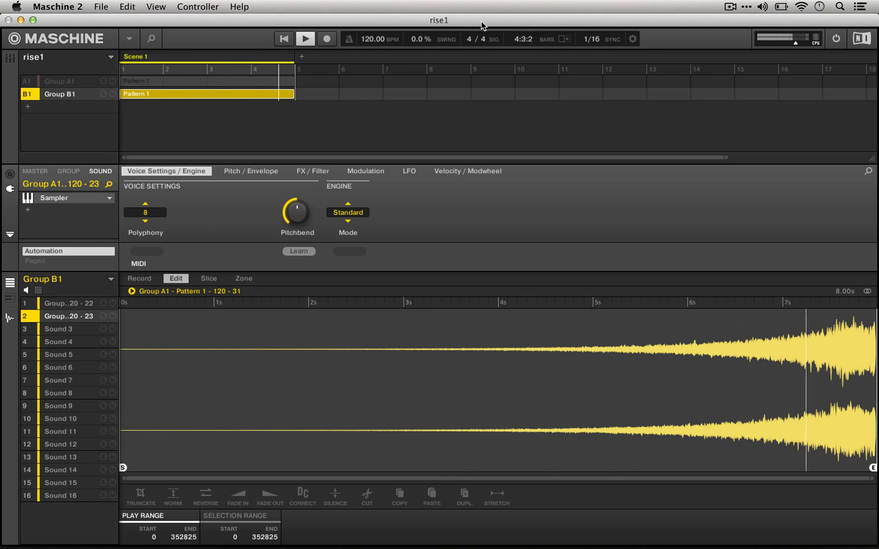
key(space)
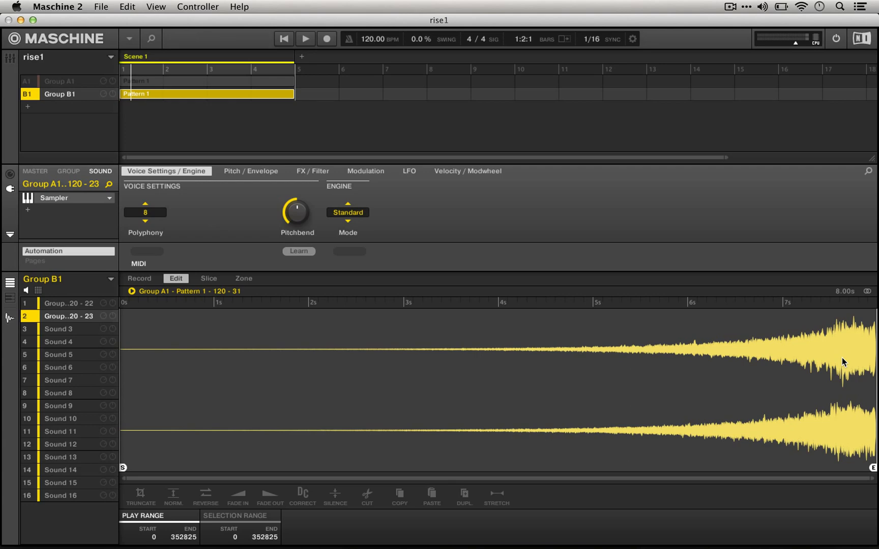
Step: Mute Group B1, unmute Group A1 and show the Snare instrument of its Pow Scoop sound
click(29, 95)
click(27, 83)
click(58, 81)
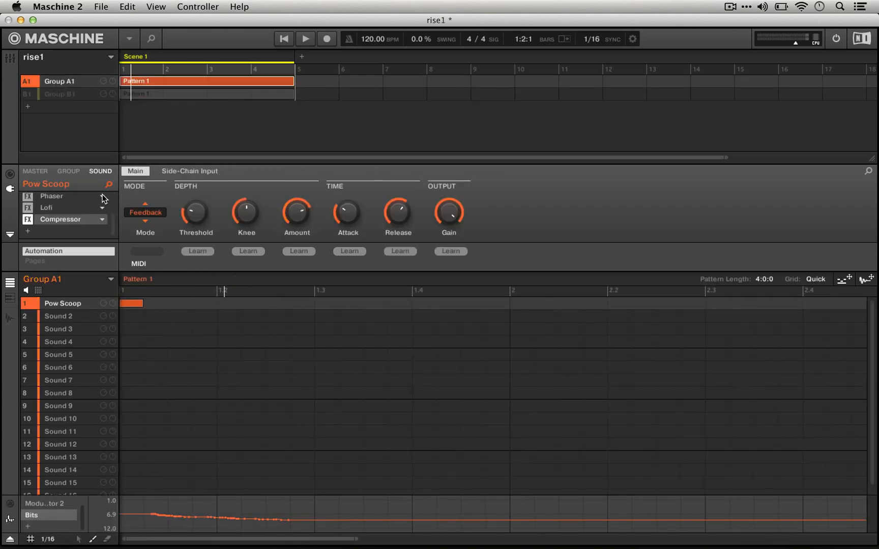
scroll(66, 207, up, 3)
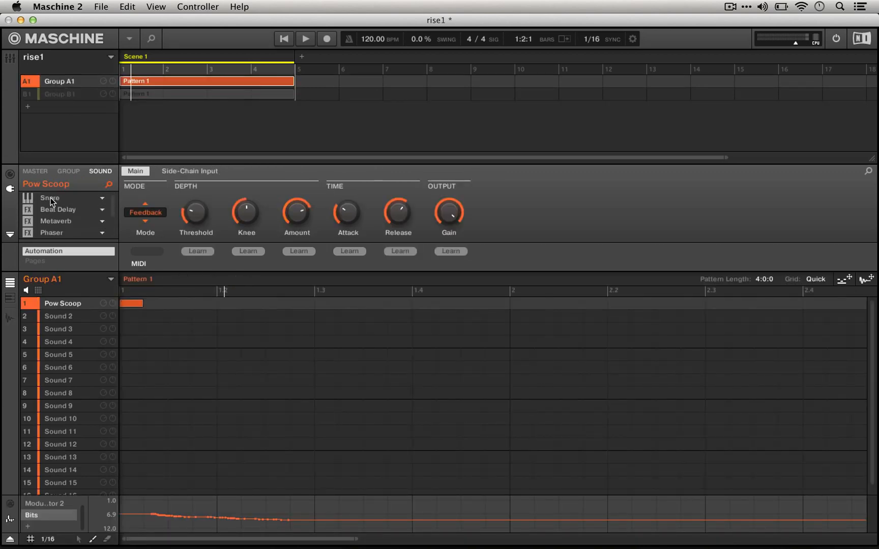
click(52, 201)
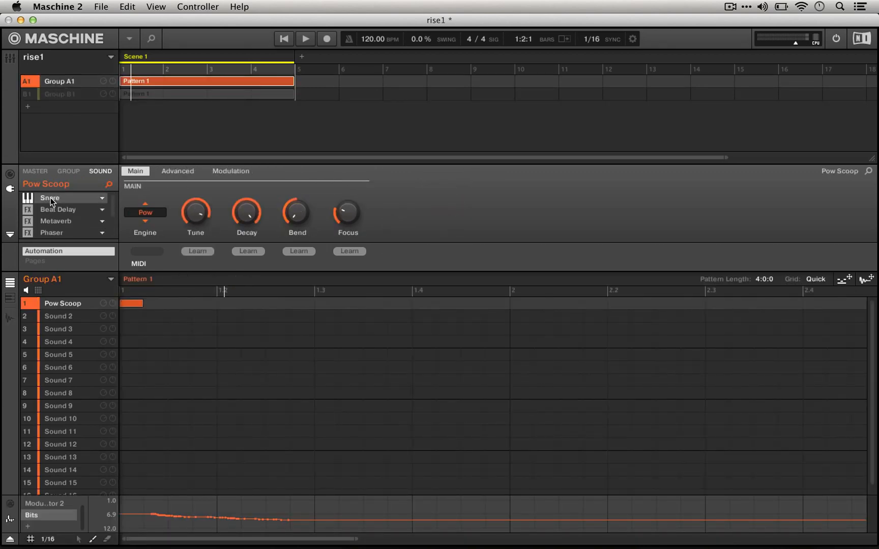
Step: Bypass the Beat Delay, Metaverb and Phaser effects in the Pow Scoop sound's plug-in chain
click(27, 211)
click(150, 39)
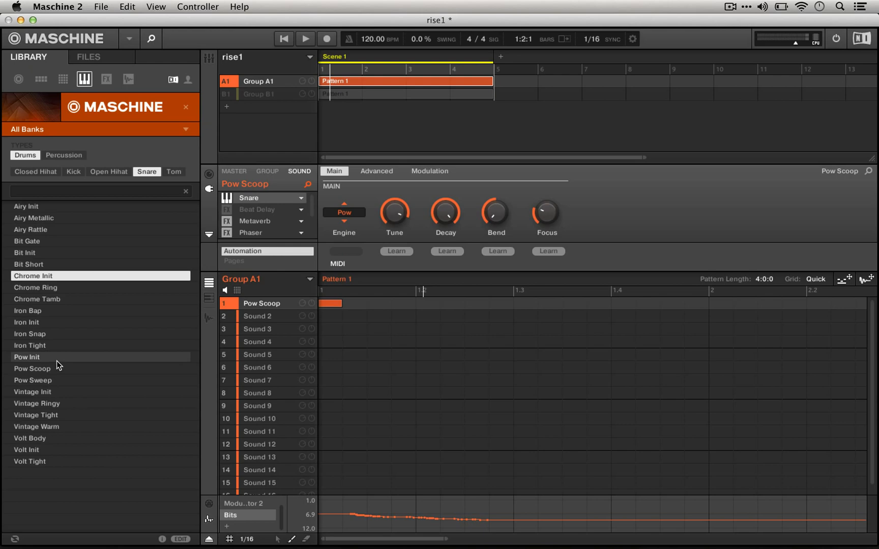
click(158, 36)
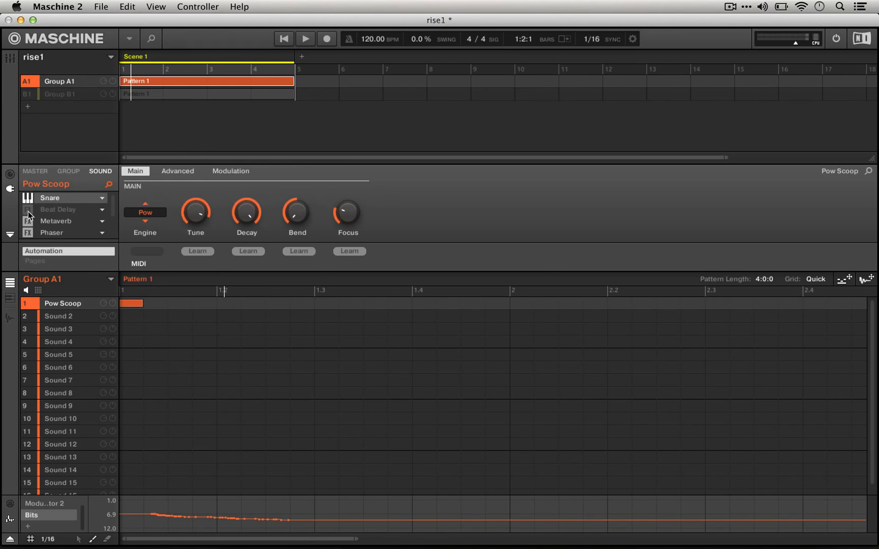
scroll(40, 222, down, 1)
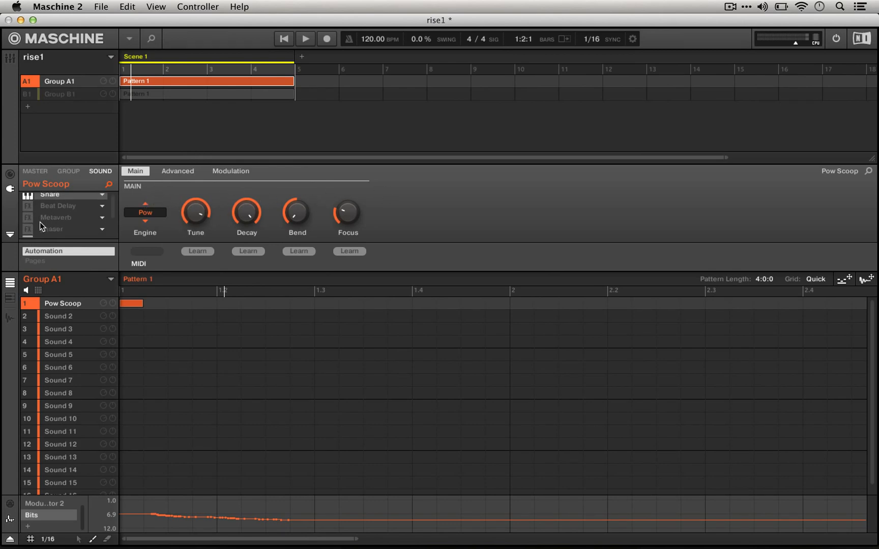
scroll(39, 222, down, 2)
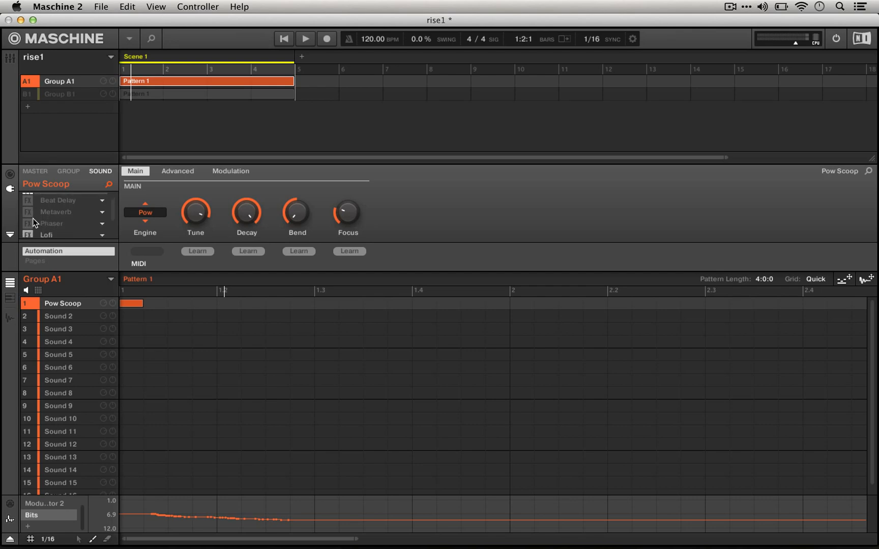
scroll(30, 228, down, 2)
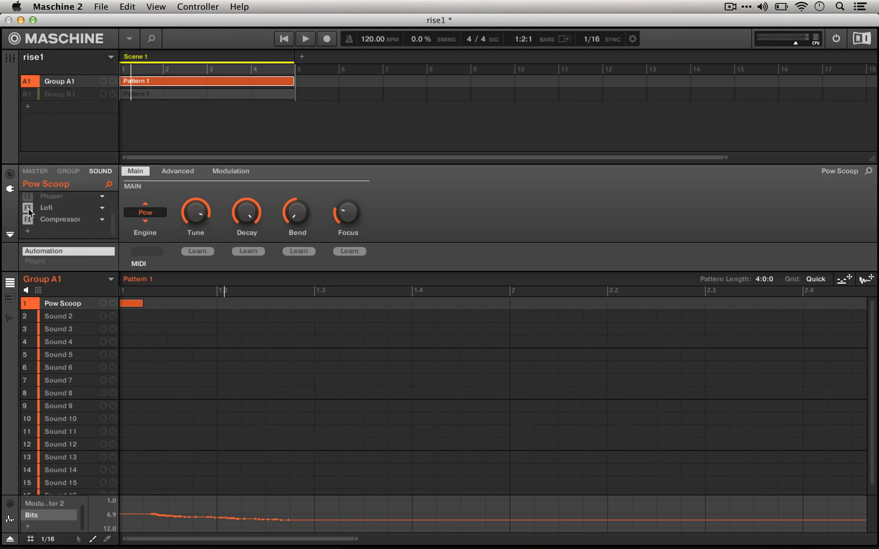
scroll(52, 220, up, 5)
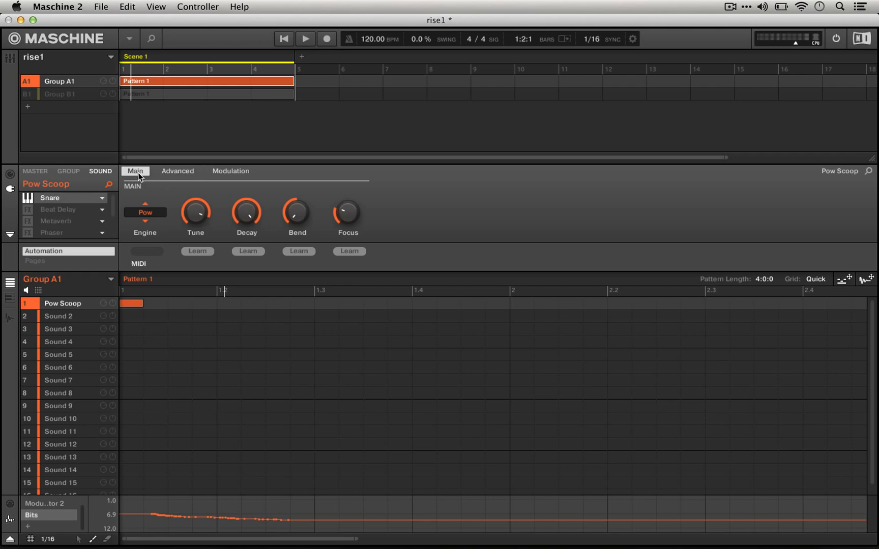
Step: Look through the Snare's Advanced, Modulation and Main parameters and listen to the pattern without the bypassed effects
click(180, 171)
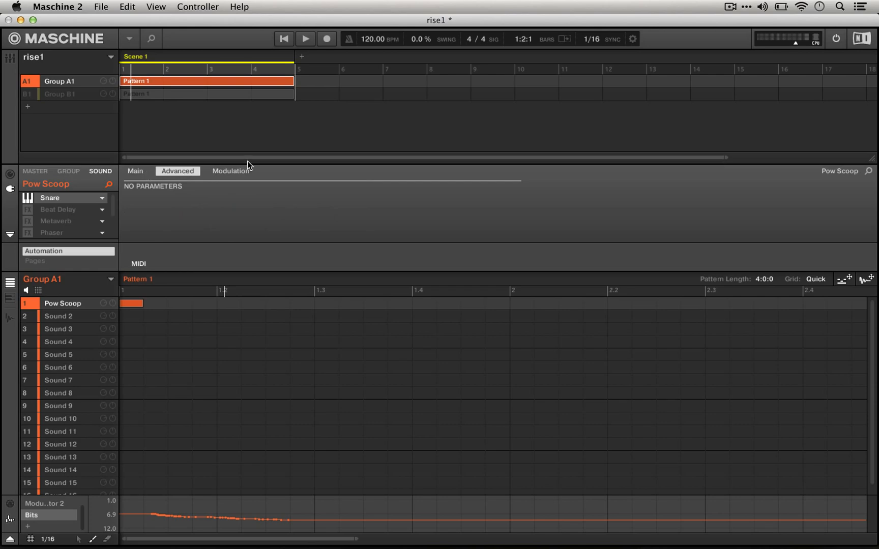
click(238, 171)
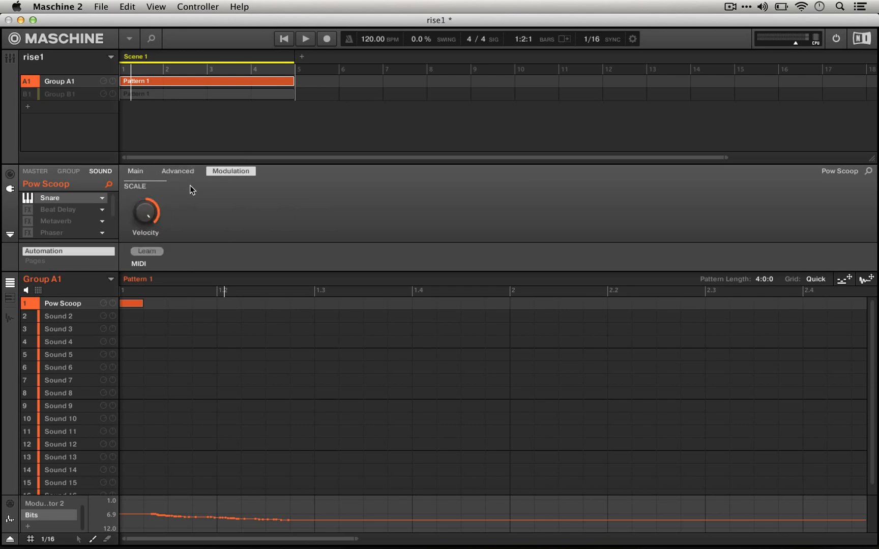
click(135, 171)
mouse_move(194, 207)
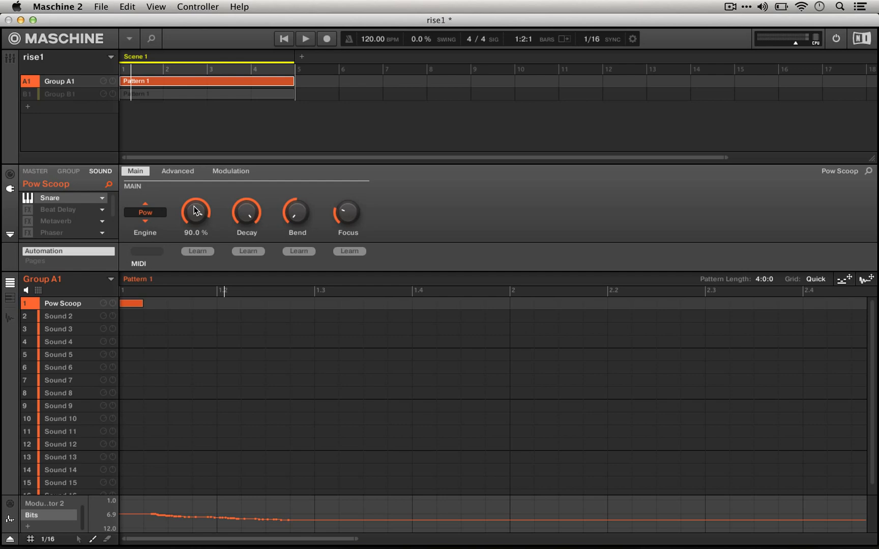
key(space)
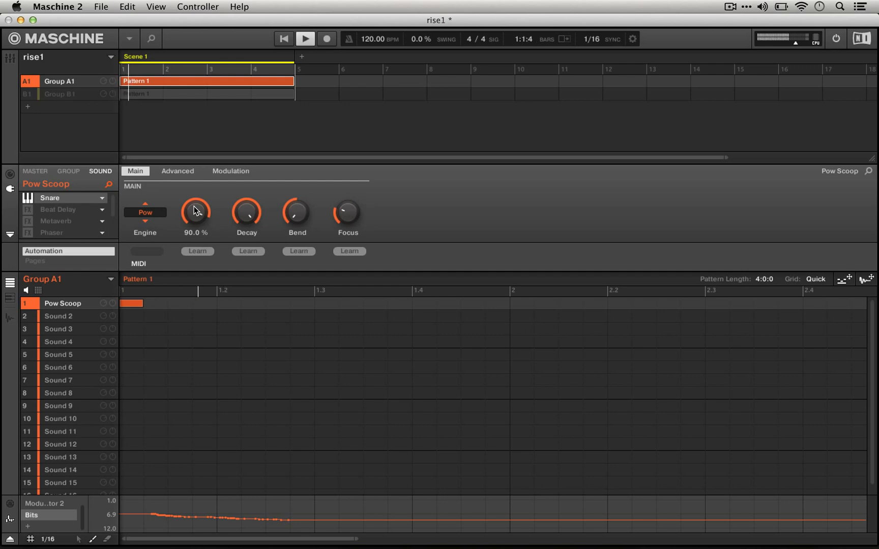
key(space)
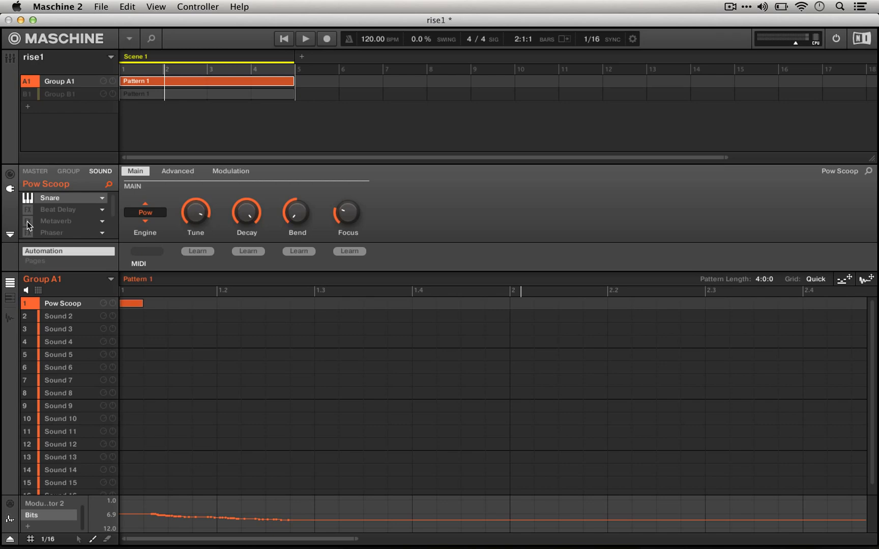
key(space)
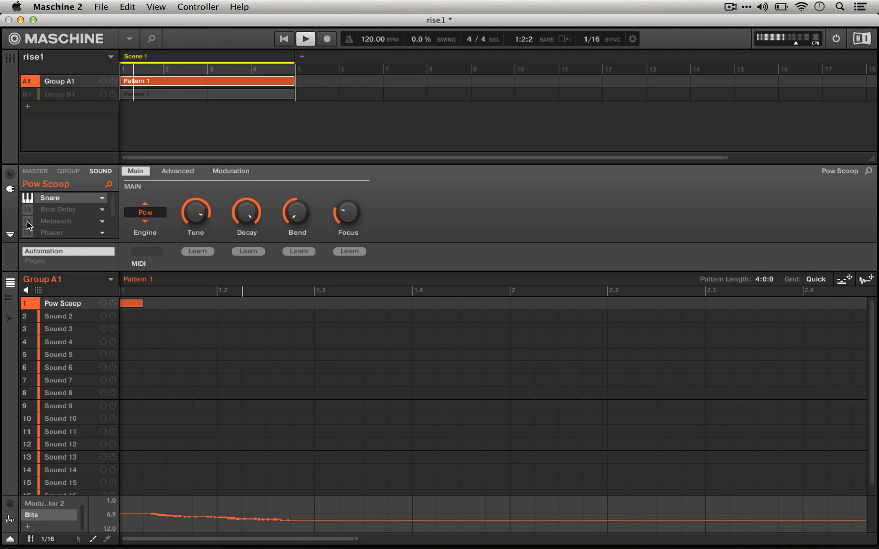
key(space)
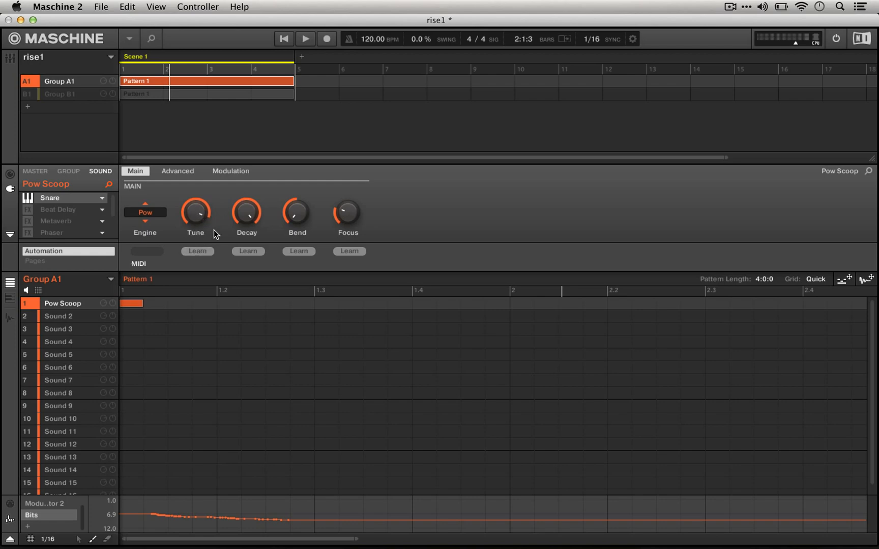
Step: Try different Tune, Decay and Bend amounts on the Snare while listening to the pattern
drag(197, 210, 196, 180)
key(space)
key(space)
drag(246, 212, 246, 242)
drag(243, 209, 244, 179)
mouse_move(298, 214)
mouse_move(298, 213)
mouse_down()
mouse_move(298, 163)
mouse_move(297, 203)
mouse_up()
Step: Reload the Pow Scoop drum preset from the snare library onto the sound's Snare instrument and play the pattern
click(151, 39)
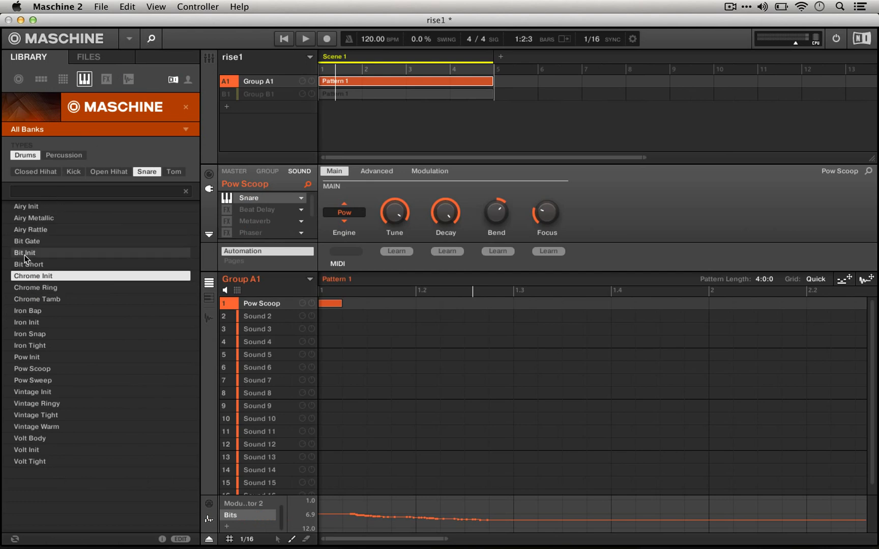
drag(25, 371, 261, 196)
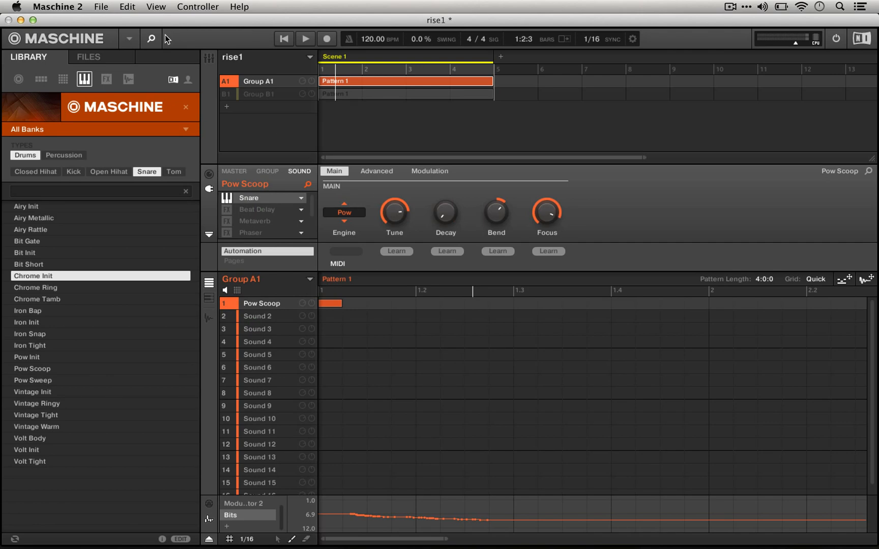
click(151, 38)
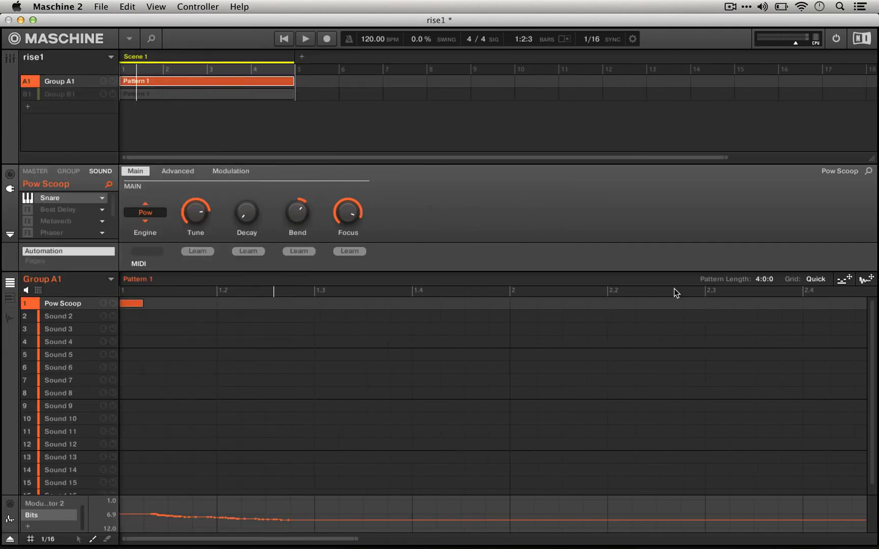
key(space)
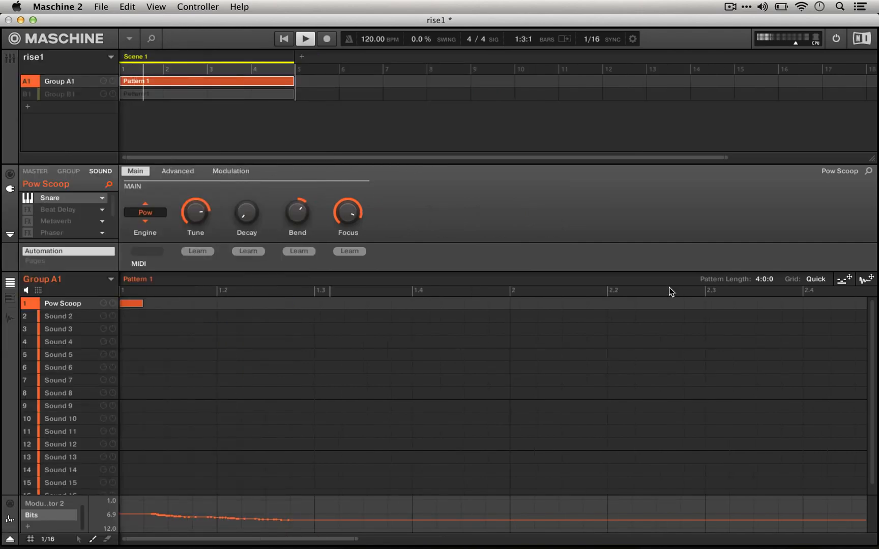
key(space)
Step: Raise the Snare's Decay to maximum, turn its Bend down and audition the longer hit
mouse_move(243, 216)
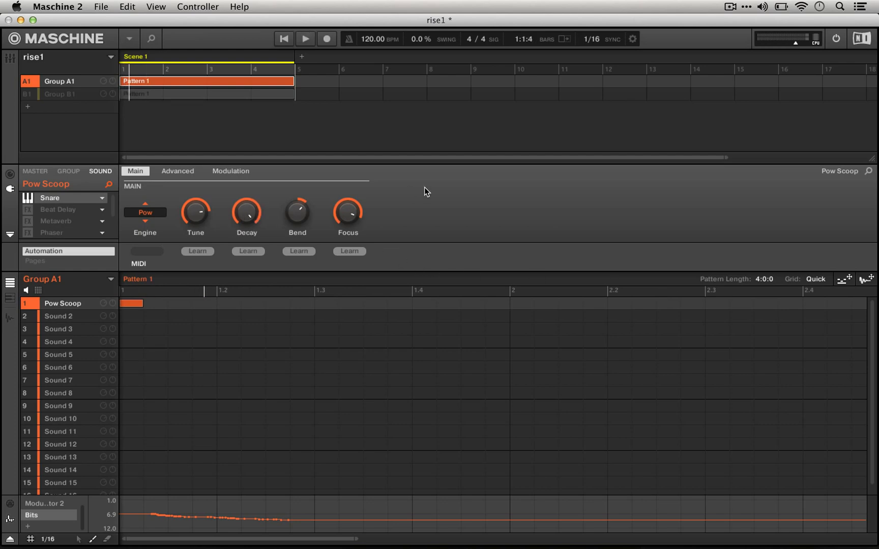
key(space)
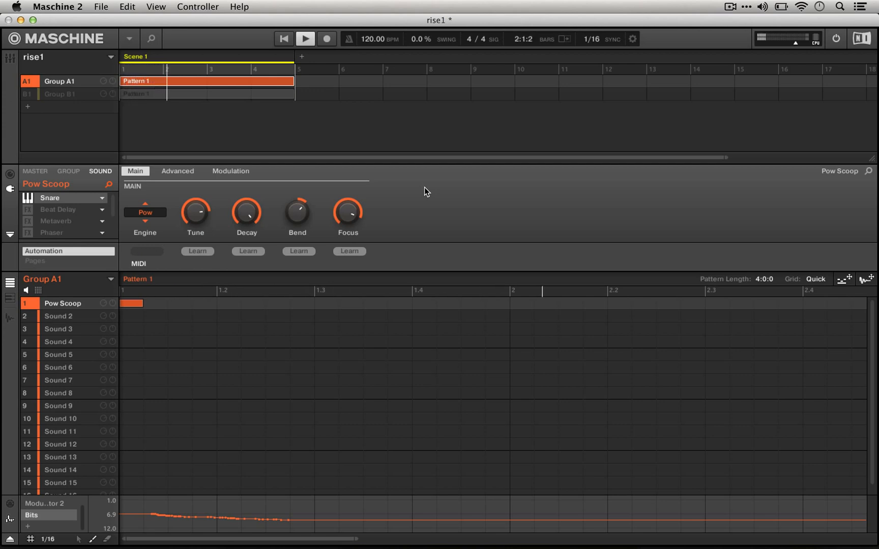
key(space)
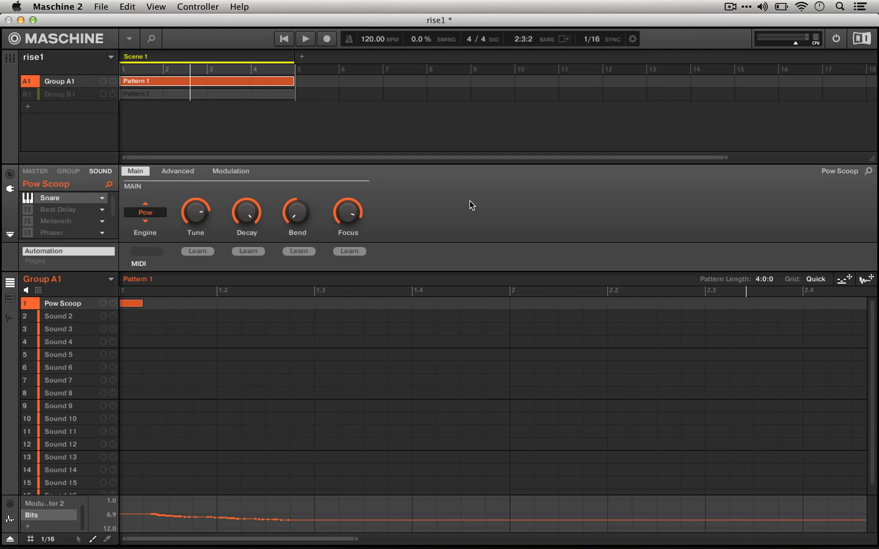
key(space)
Step: Turn the Metaverb effect back on for the Pow Scoop sound and play the pattern with the reverb
click(60, 210)
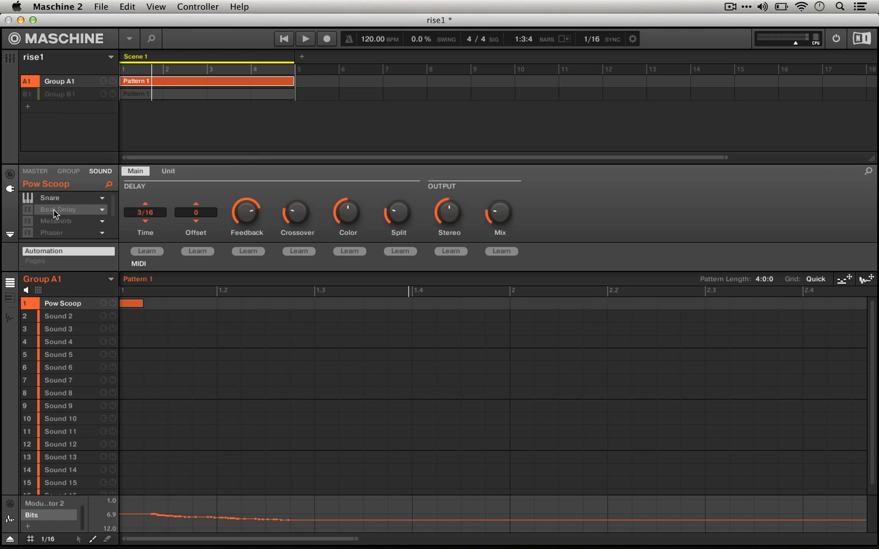
click(39, 219)
click(39, 218)
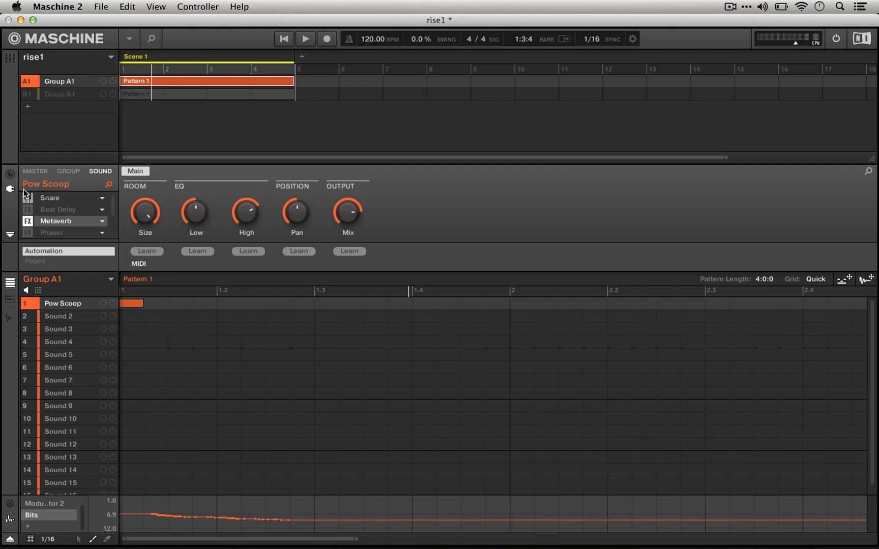
key(space)
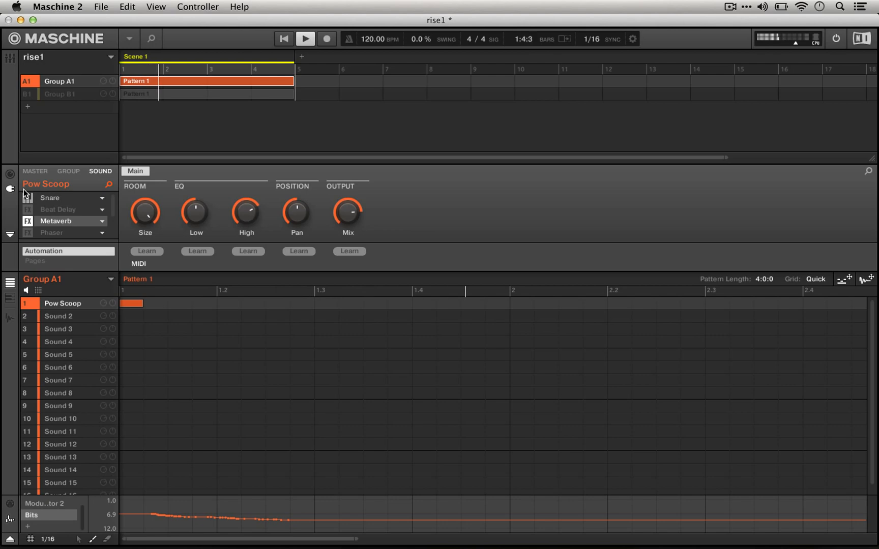
key(space)
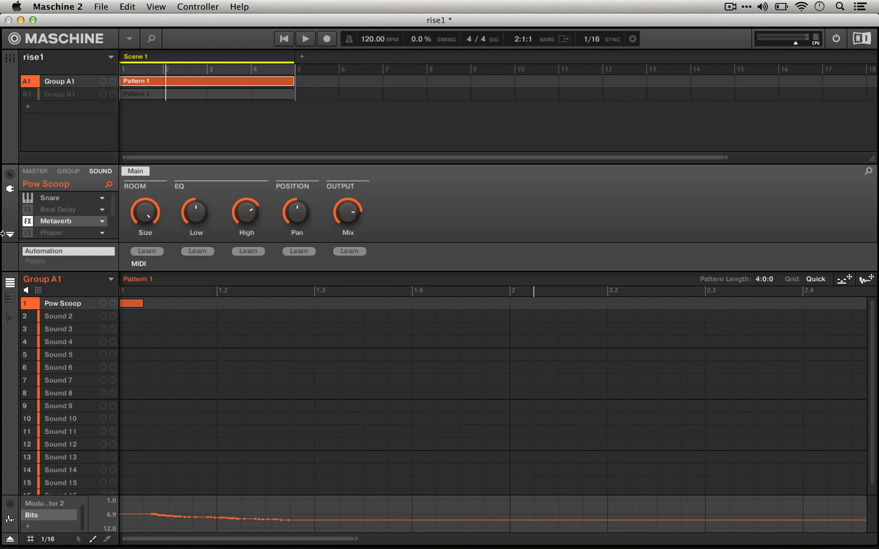
Step: Turn the Beat Delay effect back on and play the pattern to hear the delay
click(57, 210)
click(28, 210)
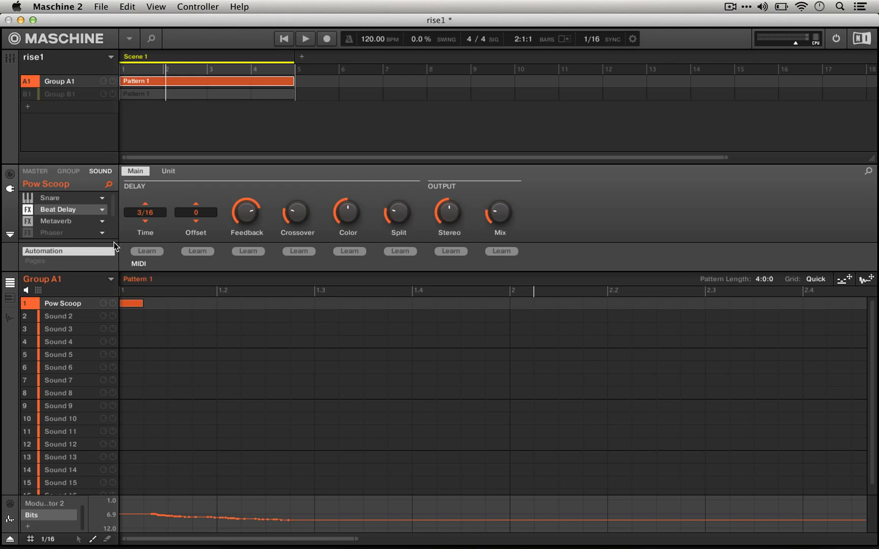
click(26, 222)
key(space)
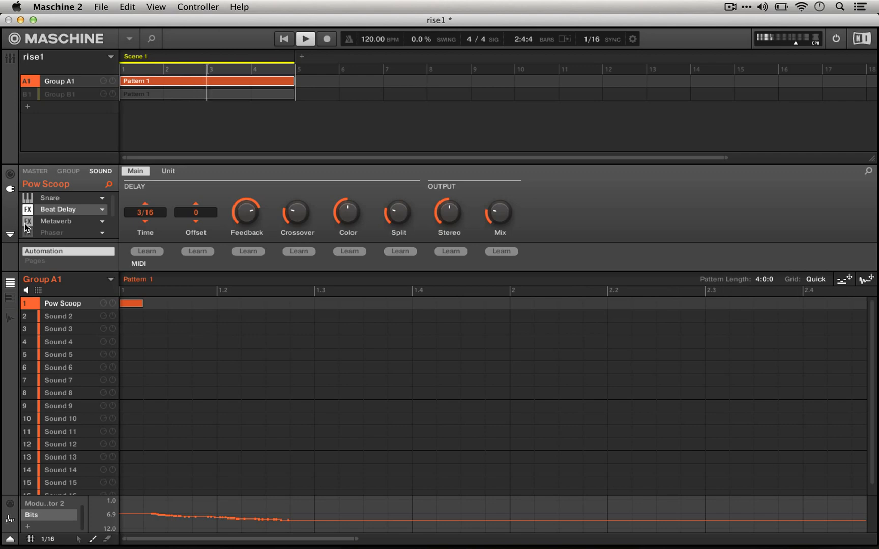
key(space)
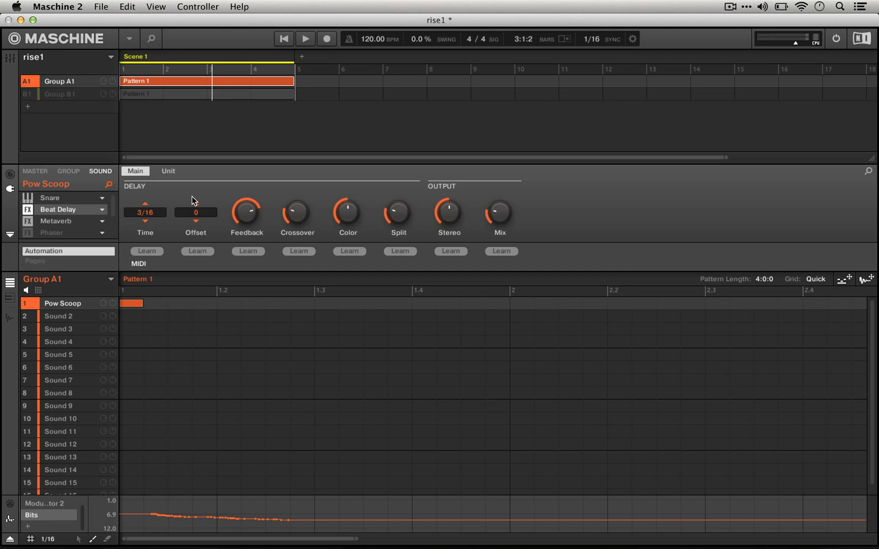
Step: Check the Beat Delay's Unit setting, set its delay Time to 2/16 and play the pattern
click(172, 172)
click(140, 172)
click(164, 172)
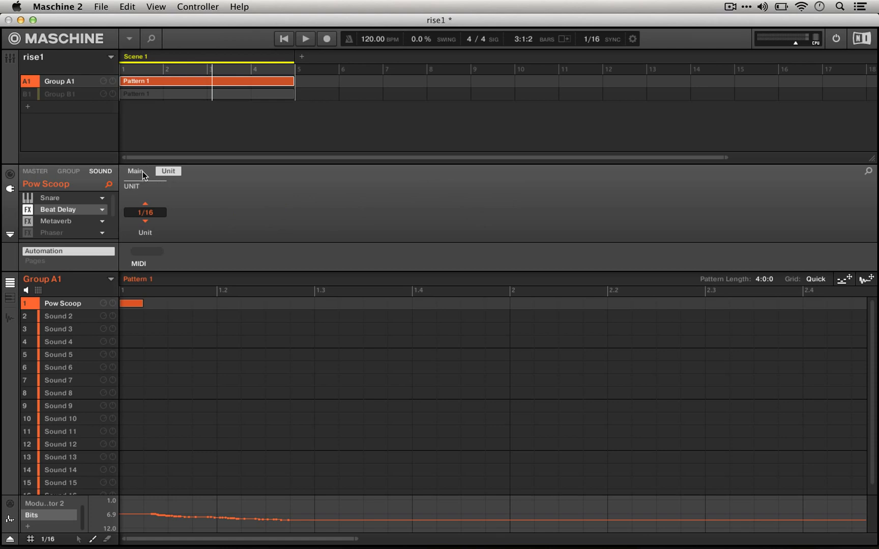
click(142, 172)
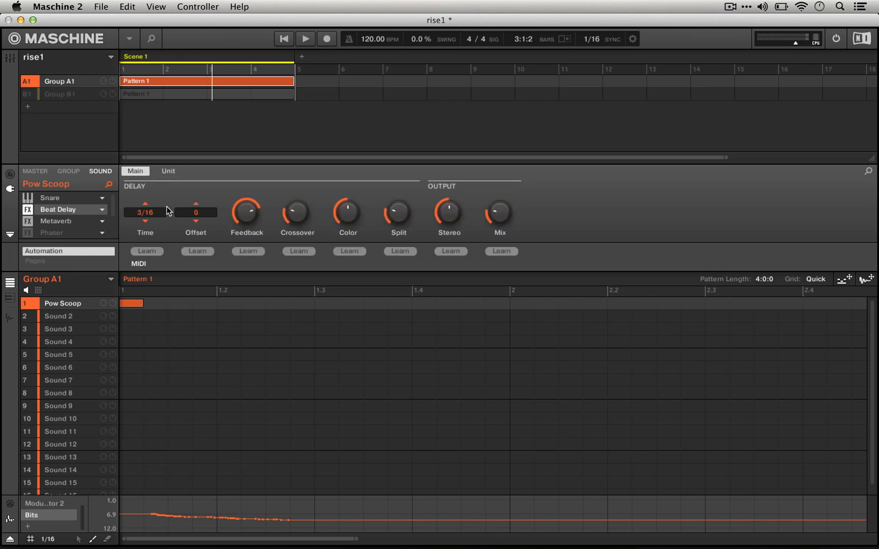
click(147, 212)
click(144, 240)
key(space)
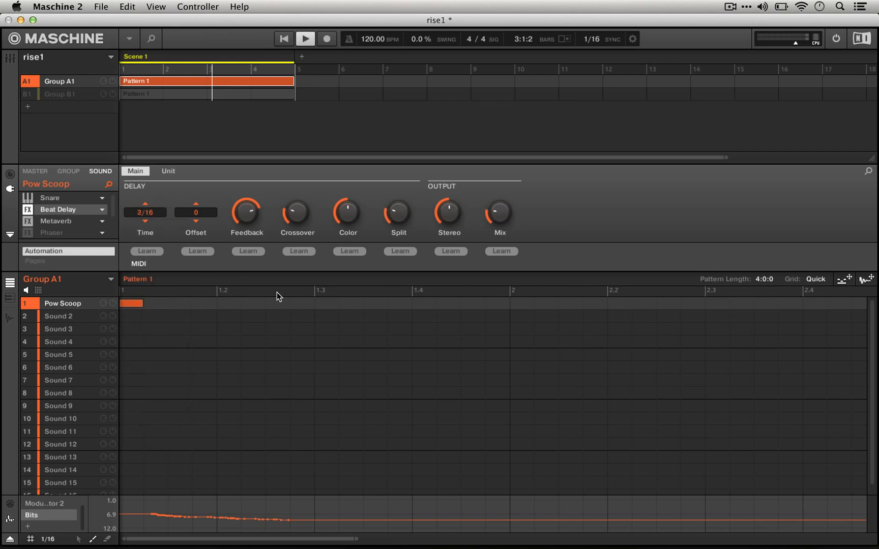
Step: Set the Beat Delay's Time to 4/16 and play the pattern to hear the slower repeats
click(147, 213)
click(148, 279)
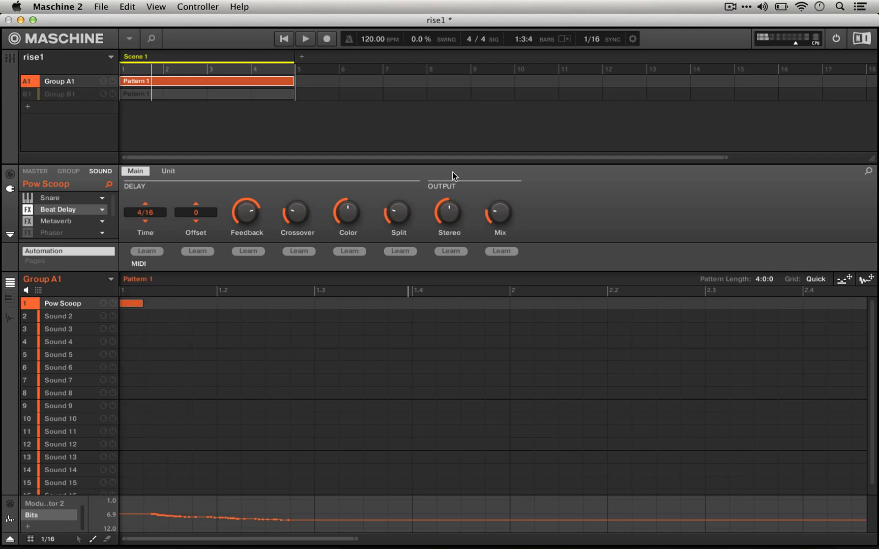
key(space)
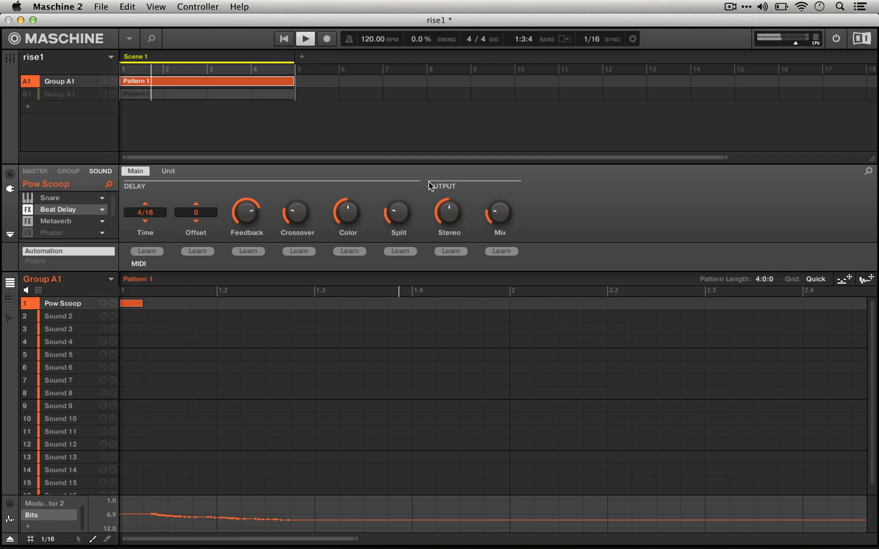
key(space)
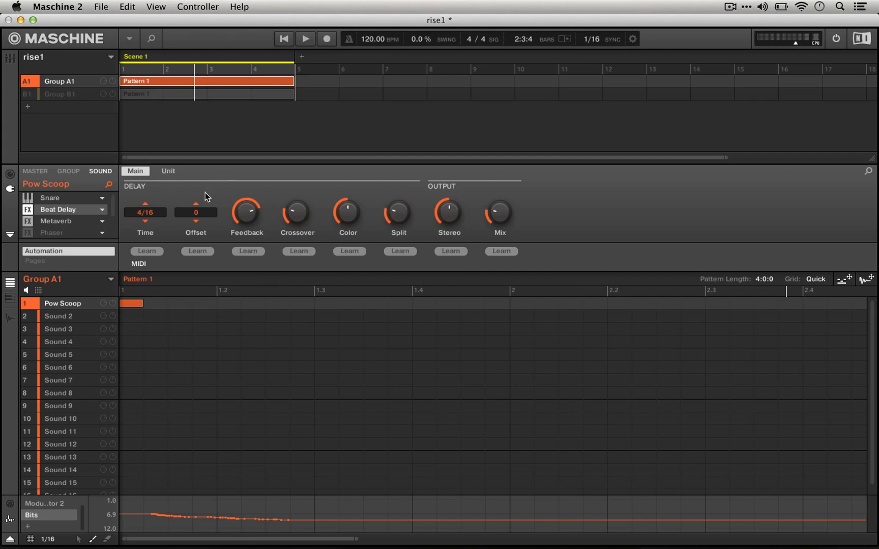
key(space)
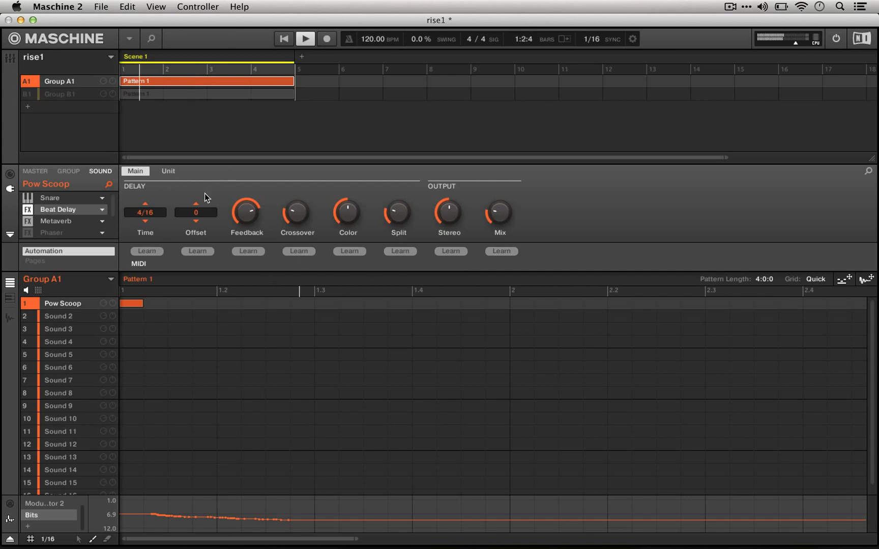
Step: Set the Beat Delay's Time to 3/16 and play the pattern
click(144, 212)
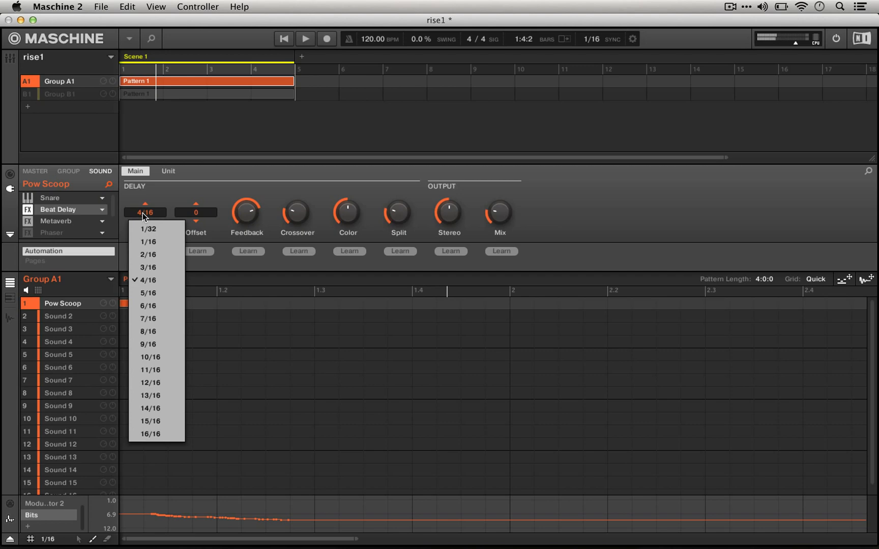
click(153, 264)
key(space)
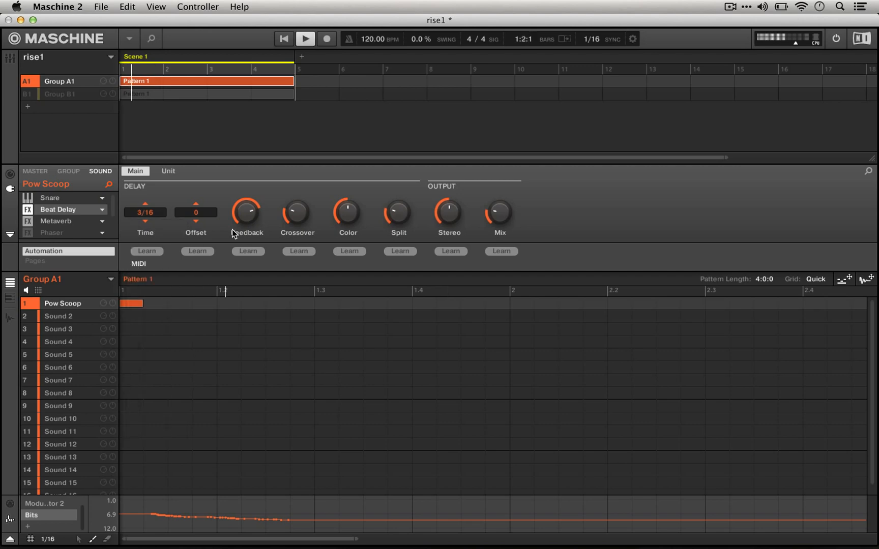
key(space)
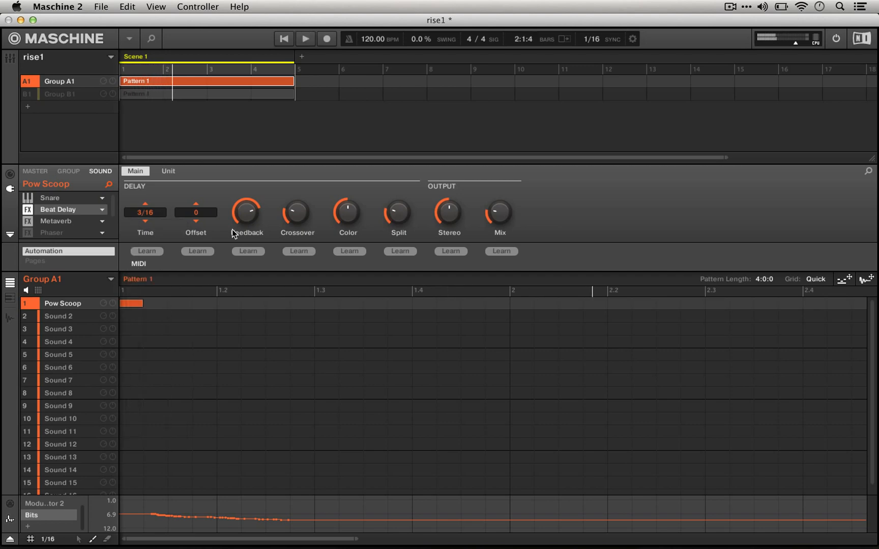
Step: Turn on the Phaser effect for the Pow Scoop sound, play the pattern and raise the Phaser's Mix slightly
click(53, 232)
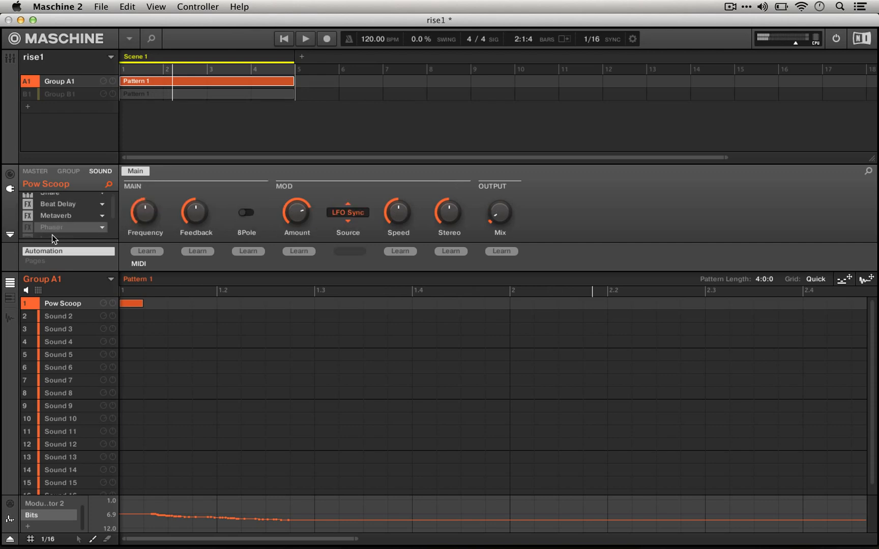
scroll(52, 234, down, 3)
scroll(72, 201, up, 1)
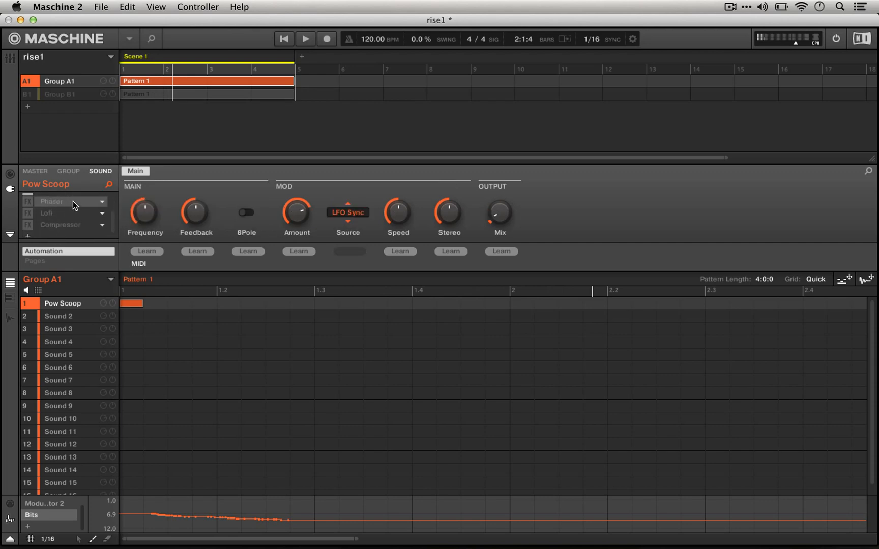
click(28, 203)
key(space)
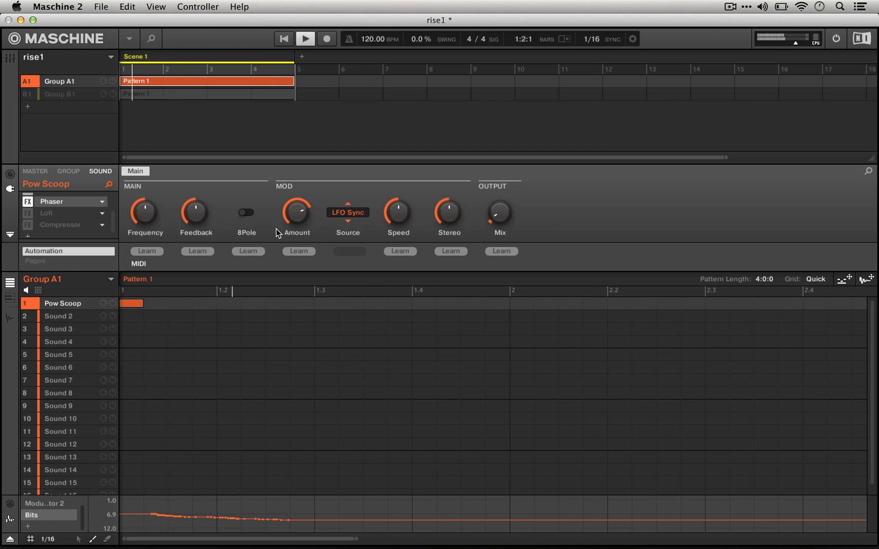
mouse_move(492, 224)
mouse_down()
mouse_move(492, 211)
mouse_move(492, 223)
mouse_up()
key(space)
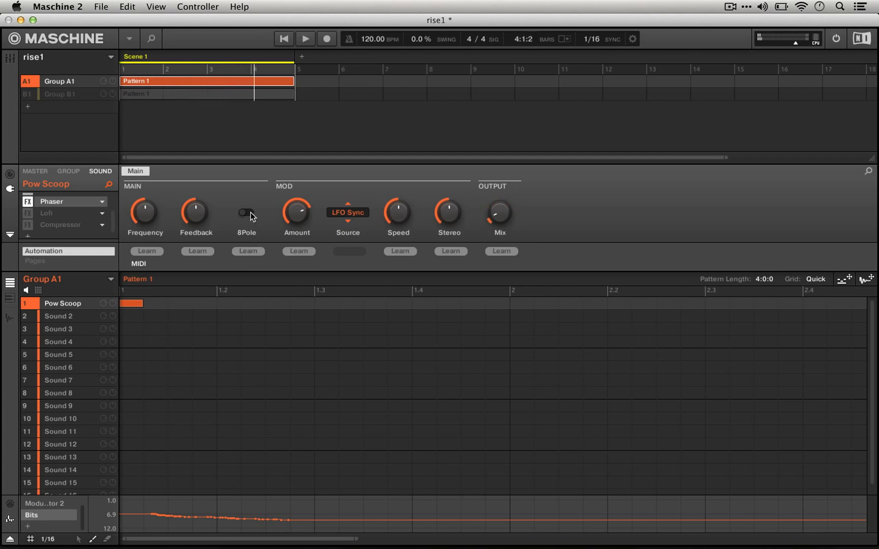
Step: Try the Phaser with 8Pole on and Mix at maximum, play the pattern and lower the Mix again
click(248, 213)
drag(499, 213, 500, 212)
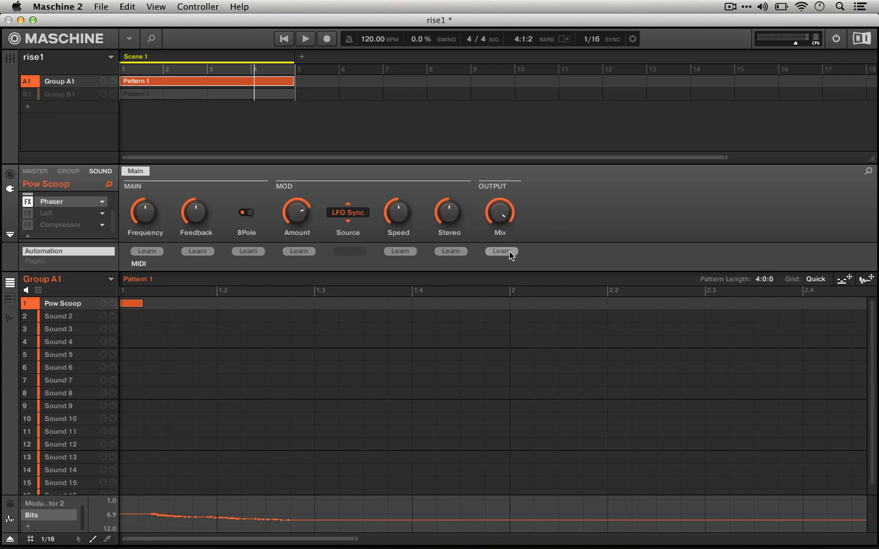
key(space)
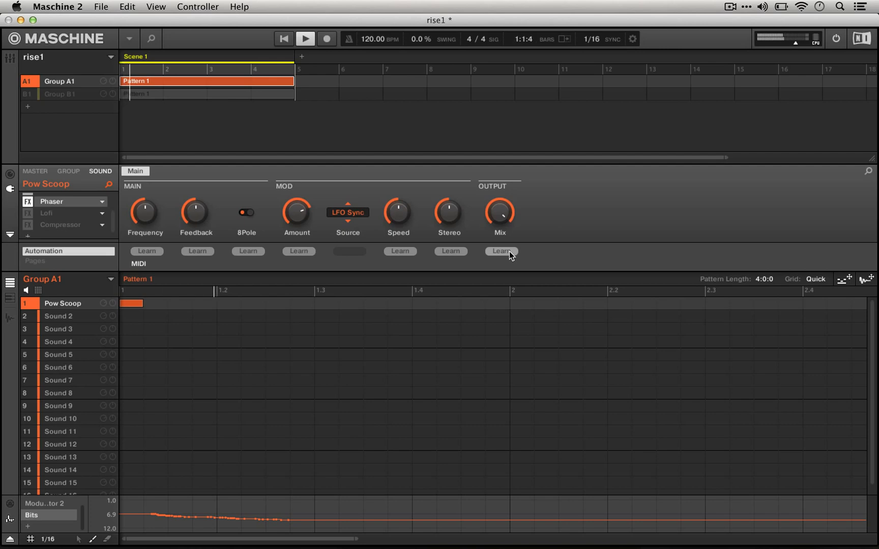
key(space)
drag(500, 216, 500, 261)
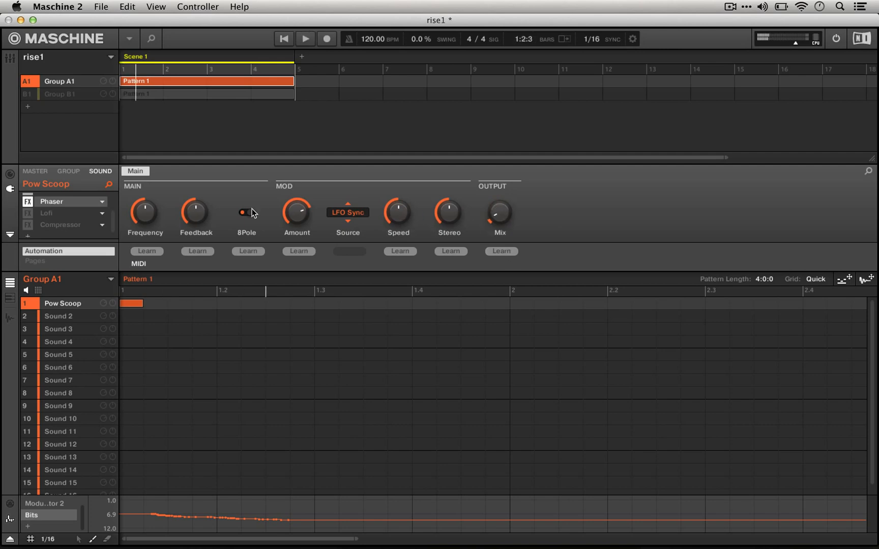
Step: Raise the Phaser's Feedback, play the pattern and switch 8Pole off
drag(196, 212, 196, 203)
key(space)
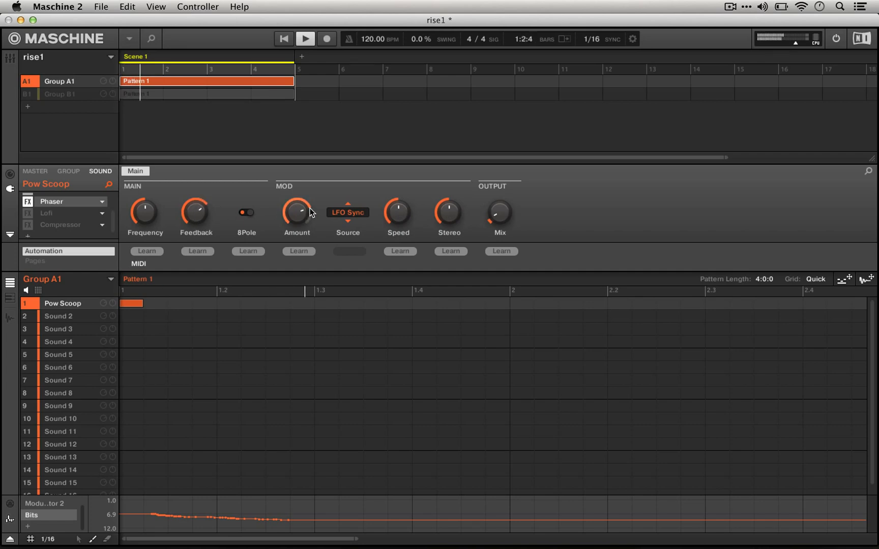
mouse_move(495, 219)
mouse_move(494, 219)
mouse_down()
mouse_move(494, 198)
mouse_move(494, 219)
mouse_up()
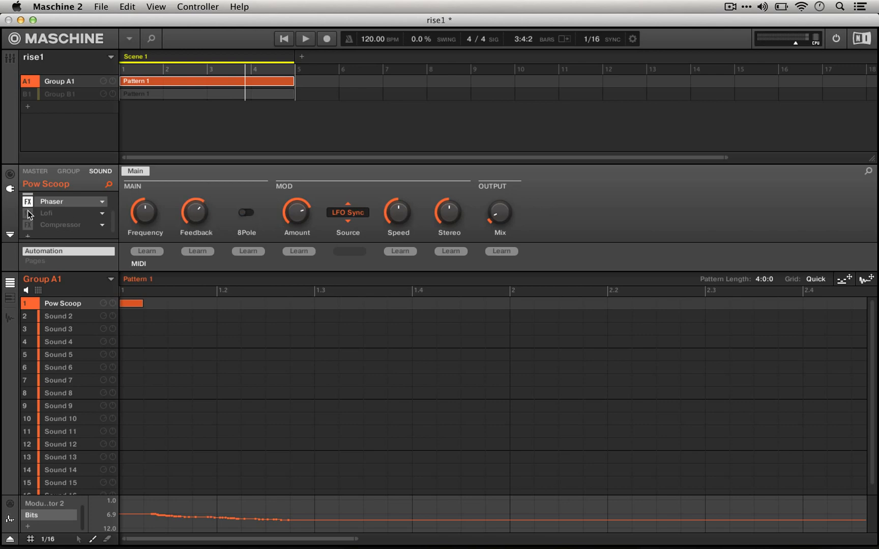
Step: Turn on the Lofi effect for the Pow Scoop sound, set its Bits to 1.0 and play the pattern
click(46, 213)
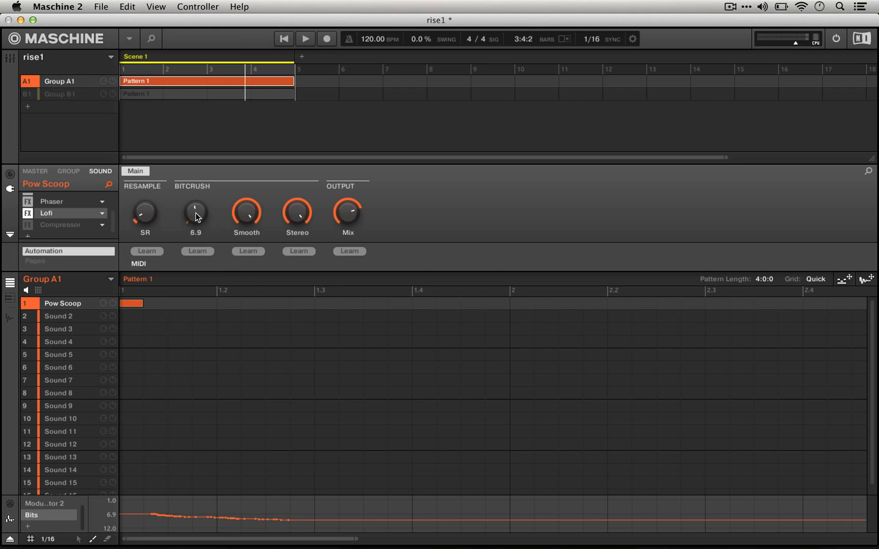
drag(194, 213, 195, 183)
key(space)
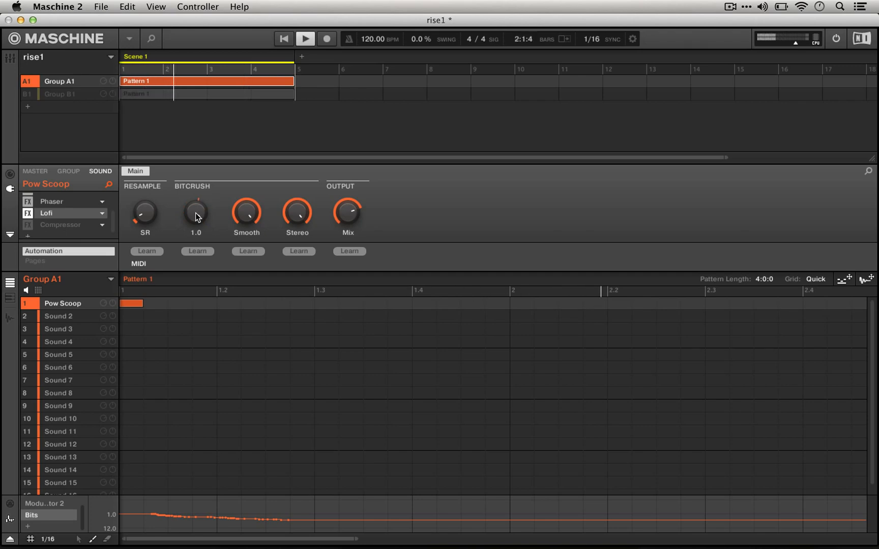
key(space)
Step: Set the Lofi effect's Bits to about 6.3 and play the pattern
drag(188, 222, 189, 249)
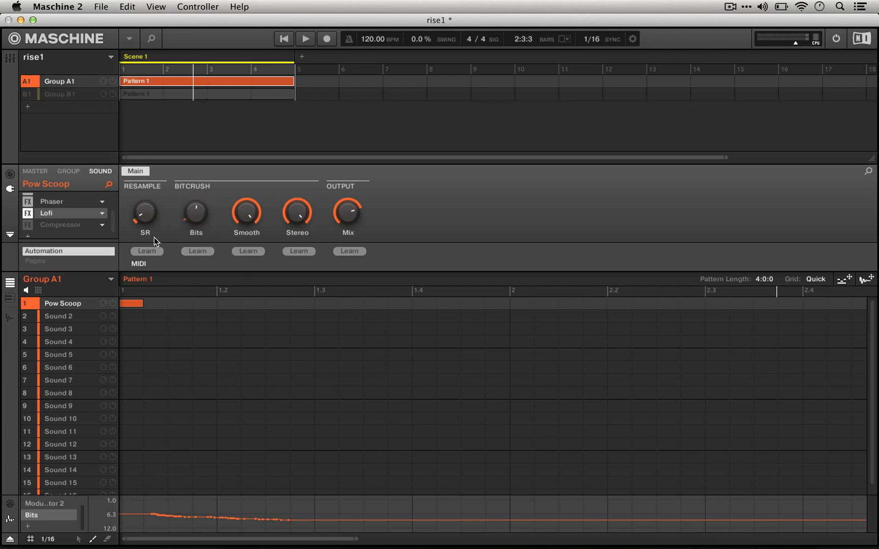
key(space)
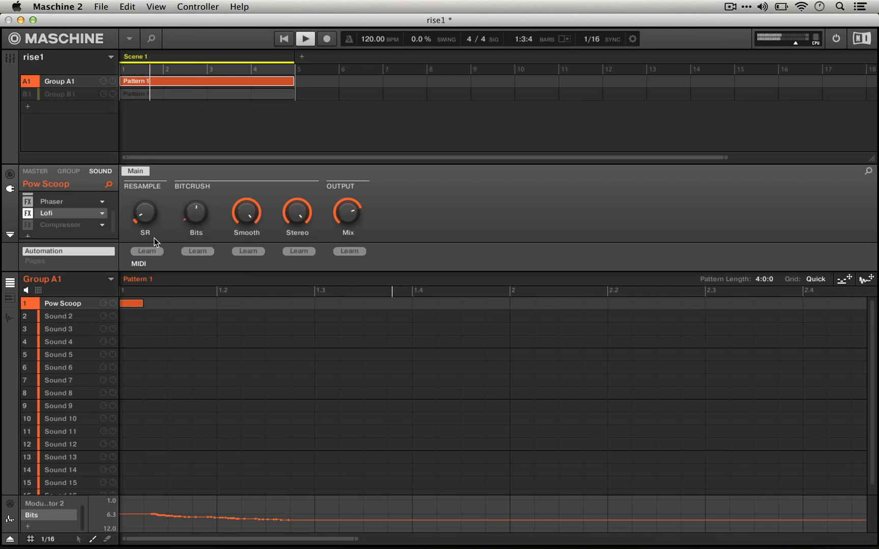
key(space)
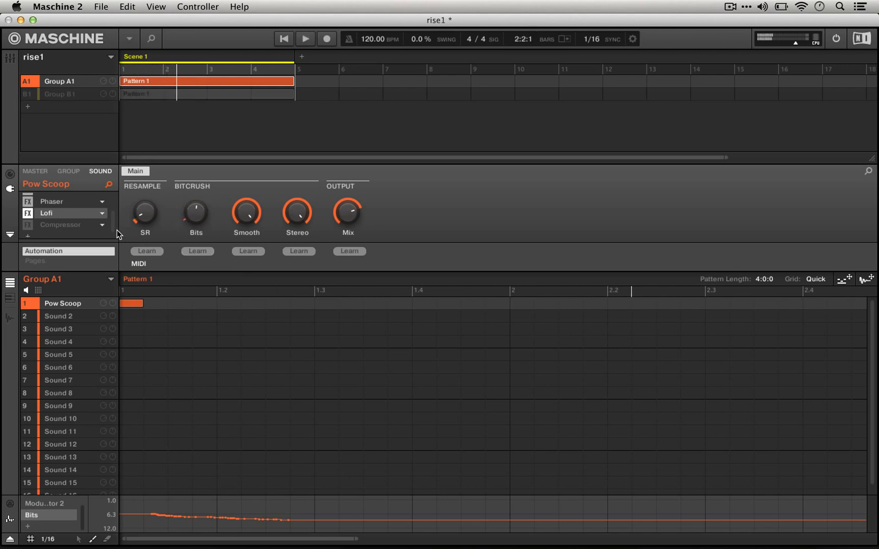
Step: Turn on the Compressor effect for the Pow Scoop sound
scroll(67, 222, down, 1)
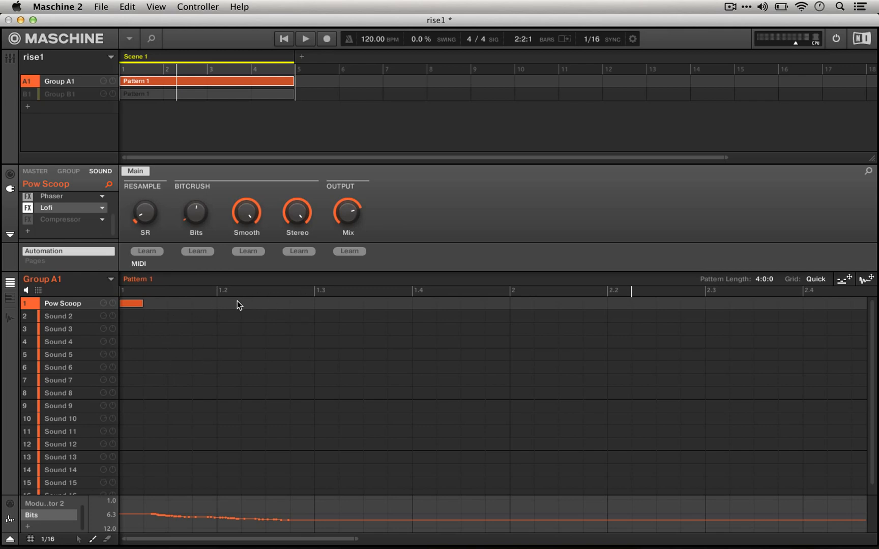
click(48, 218)
mouse_move(186, 211)
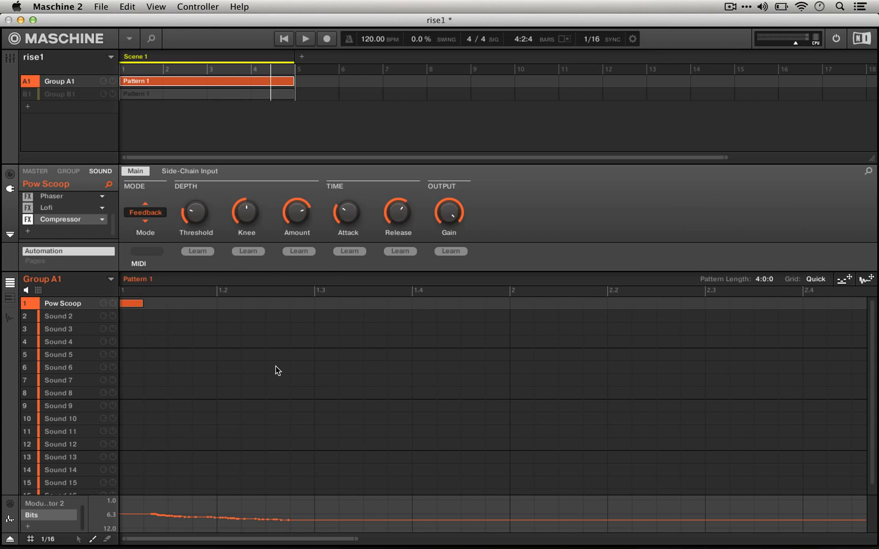
Step: Delete Group B1 from the project
scroll(276, 369, right, 3)
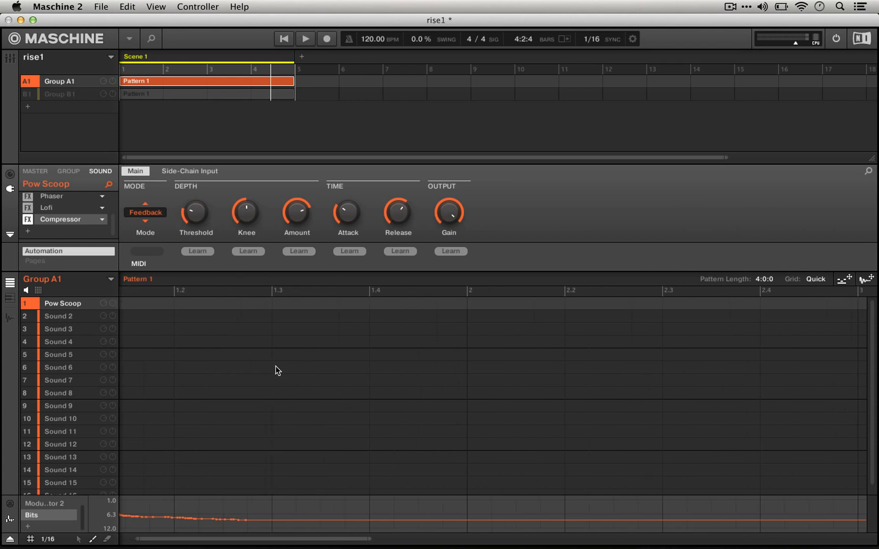
right_click(63, 96)
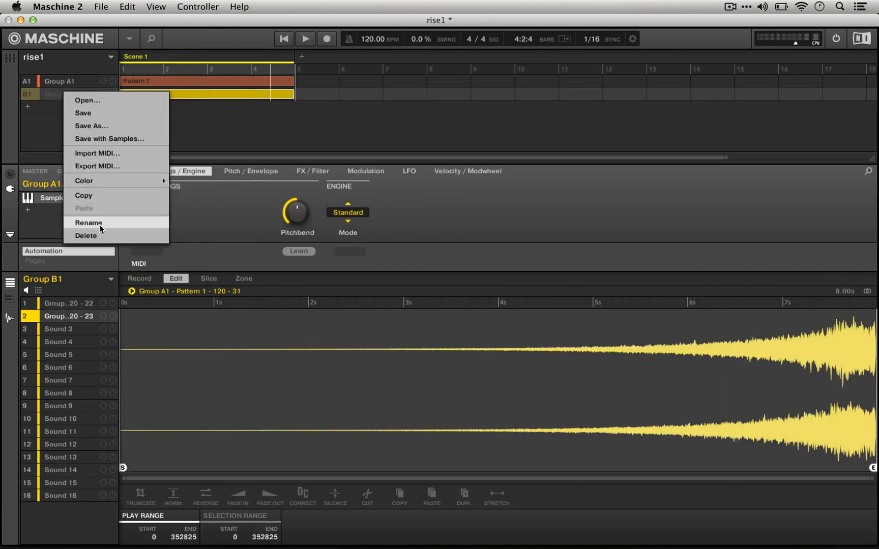
click(85, 236)
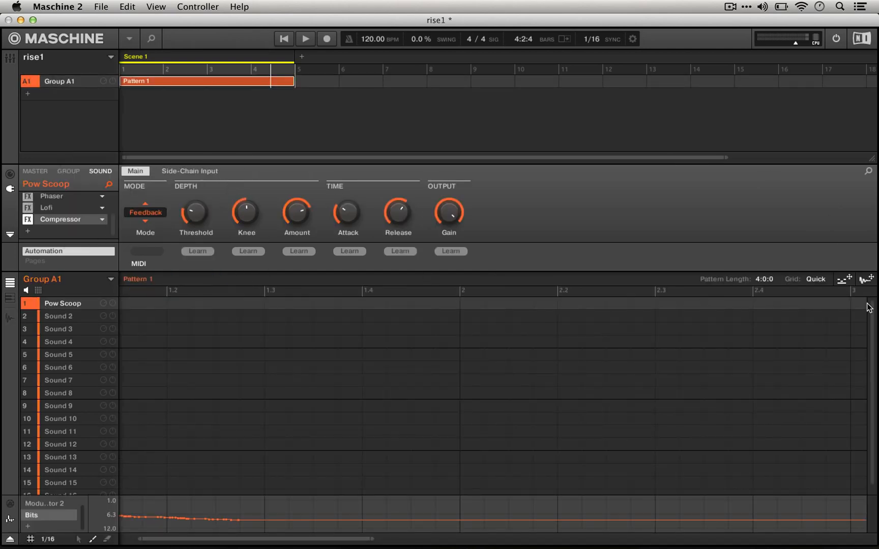
Step: Render Group A1's Pattern 1 as audio into the first sound of a new group and solo that group
drag(871, 285, 78, 94)
click(109, 83)
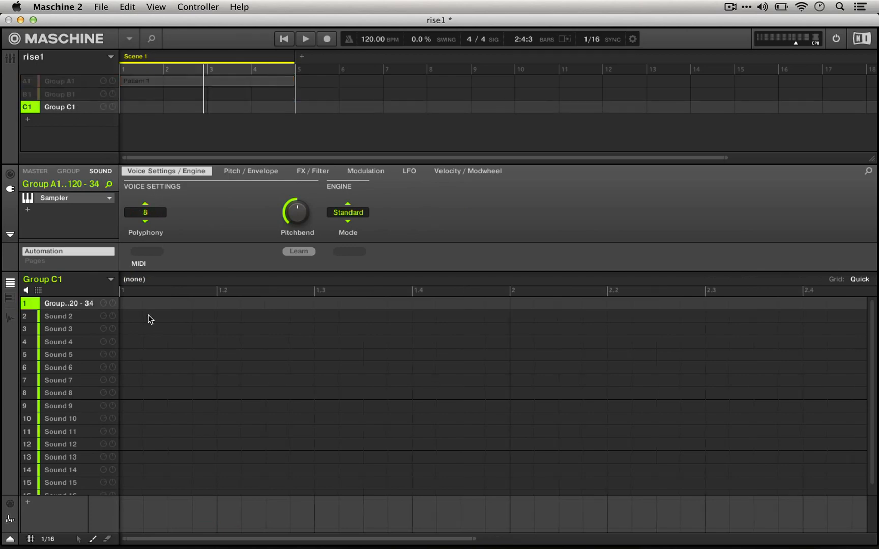
Step: Place a note for the rendered sample at the start of a 4:0:0 pattern in Group C1 and play it
click(130, 302)
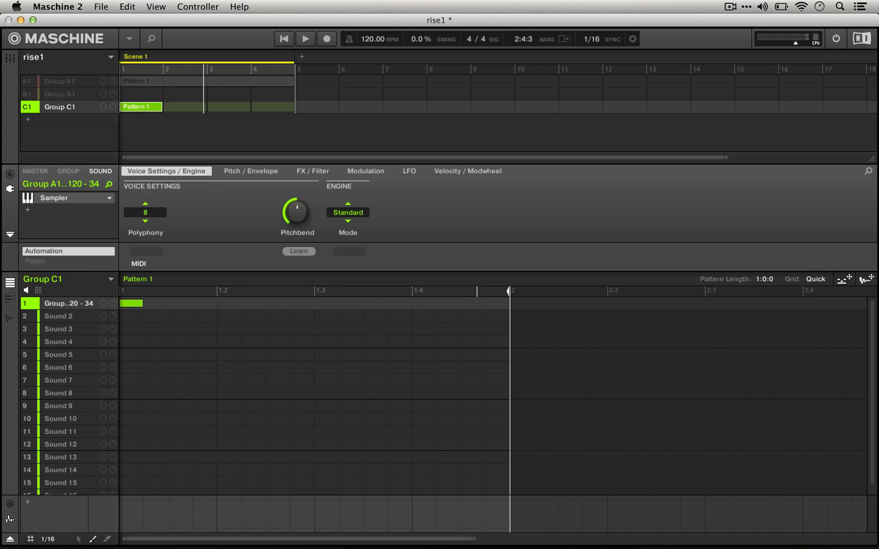
drag(507, 291, 867, 290)
drag(764, 279, 764, 270)
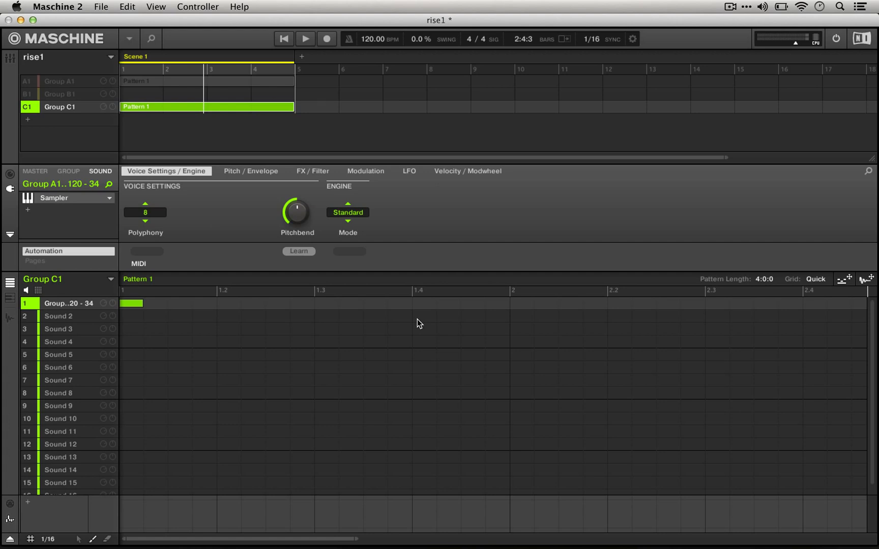
key(space)
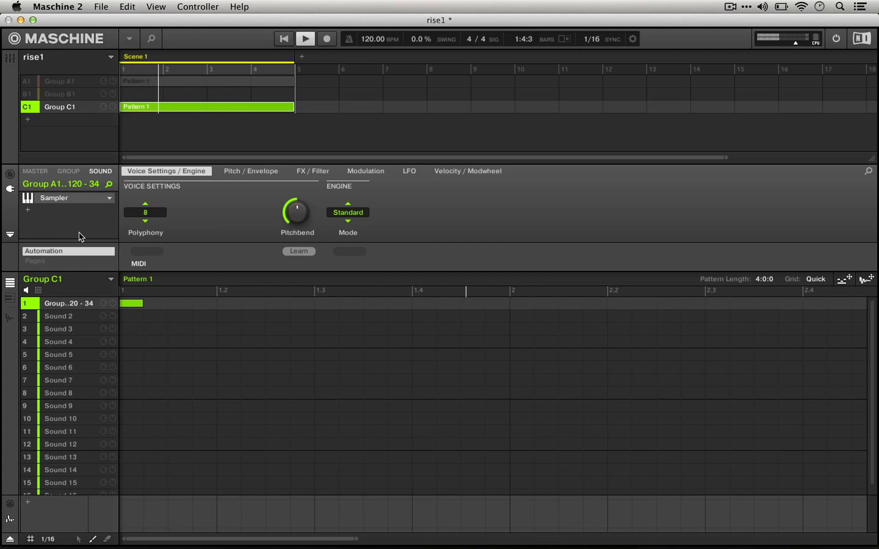
key(space)
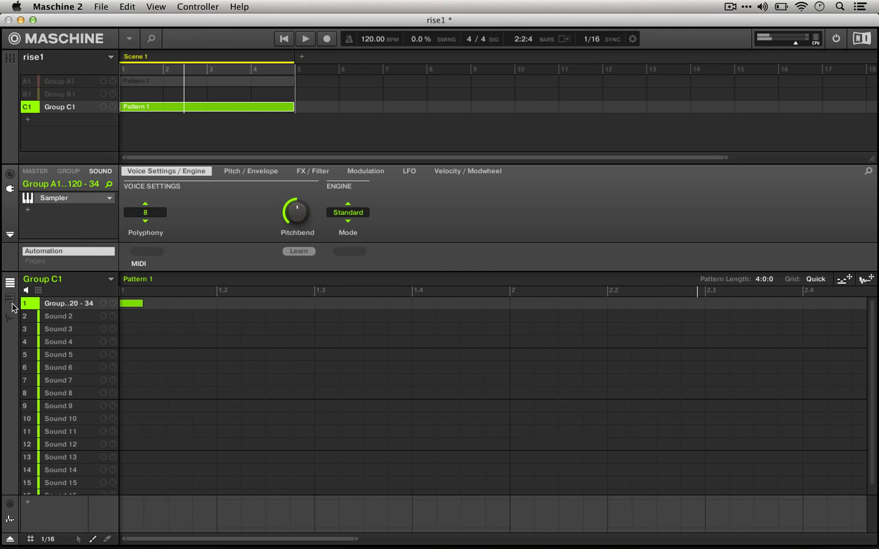
Step: Open the rendered sample for editing and truncate it to a play range from 0 to 357913
click(9, 318)
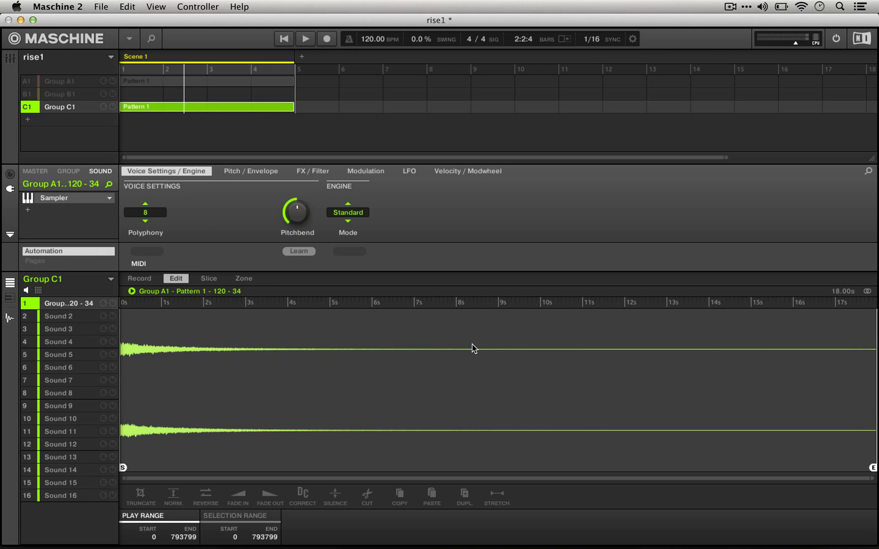
key(space)
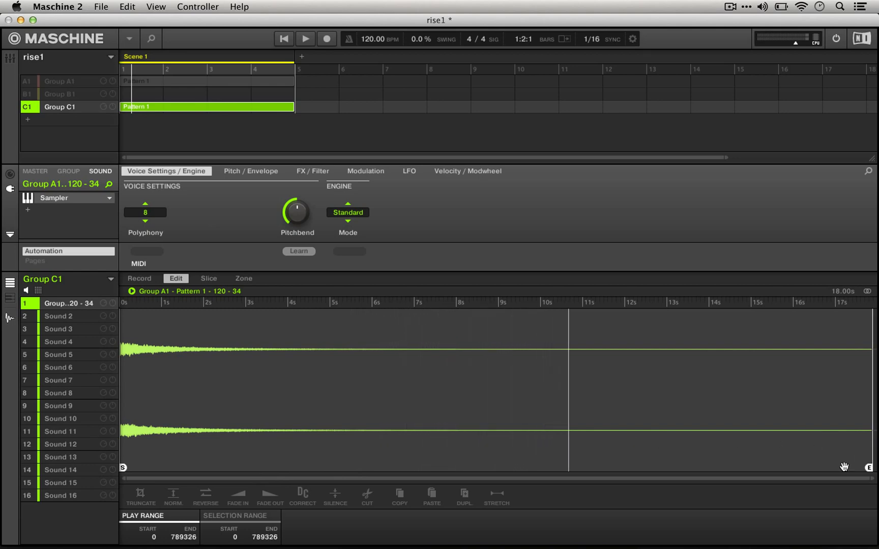
drag(872, 467, 457, 463)
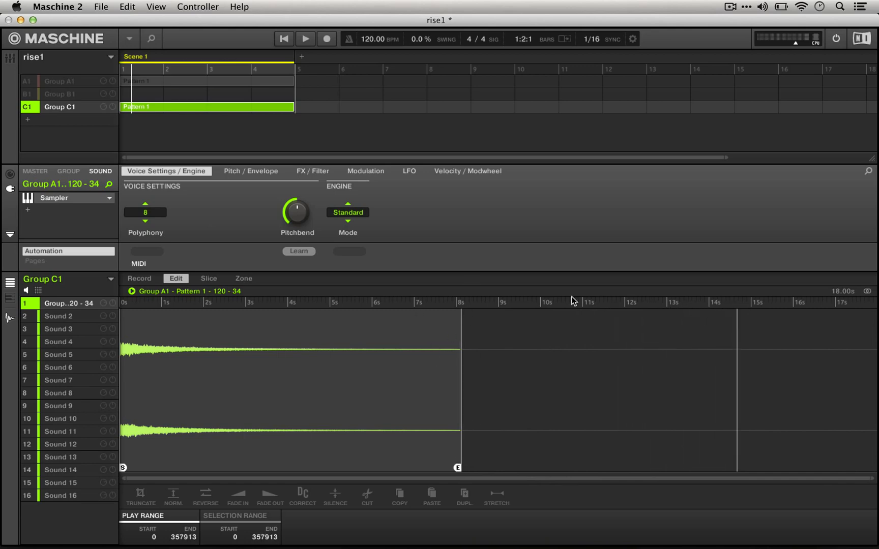
click(137, 498)
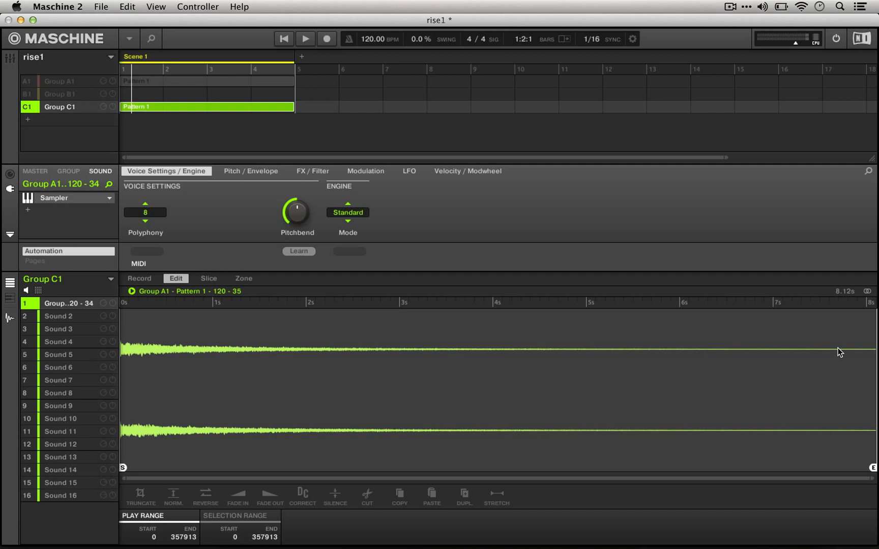
Step: Move the rendered sample's play range end to 352804, at the 8.00 s mark, and truncate the sample to that range
scroll(838, 348, up, 1)
scroll(838, 348, left, 1)
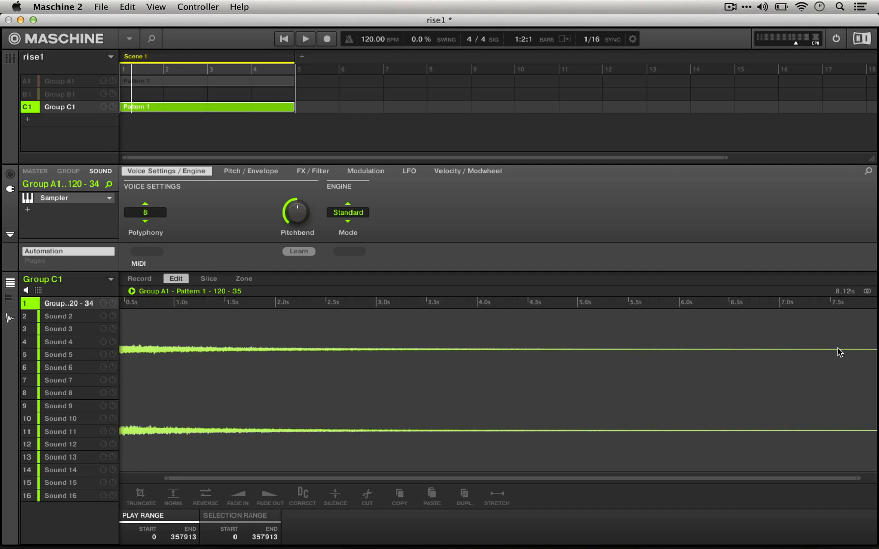
scroll(837, 347, left, 1)
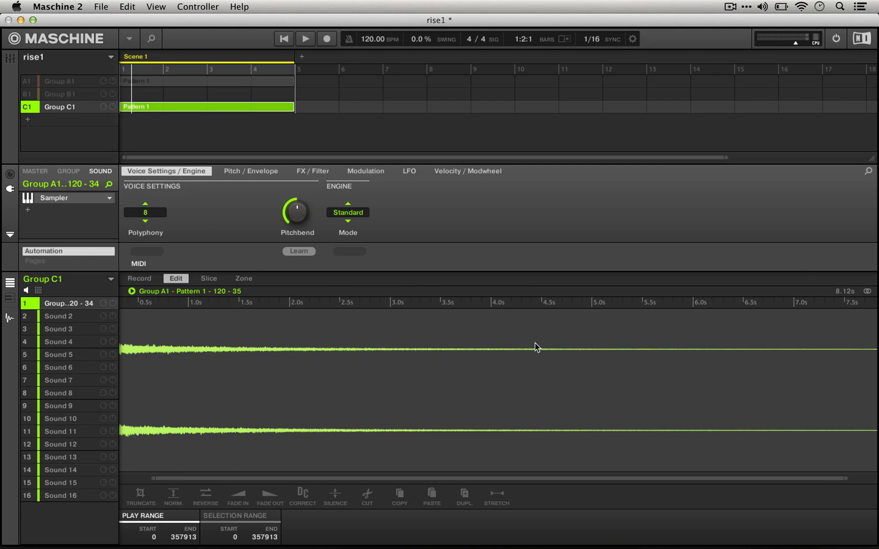
scroll(537, 355, up, 2)
scroll(537, 355, right, 3)
scroll(624, 350, right, 3)
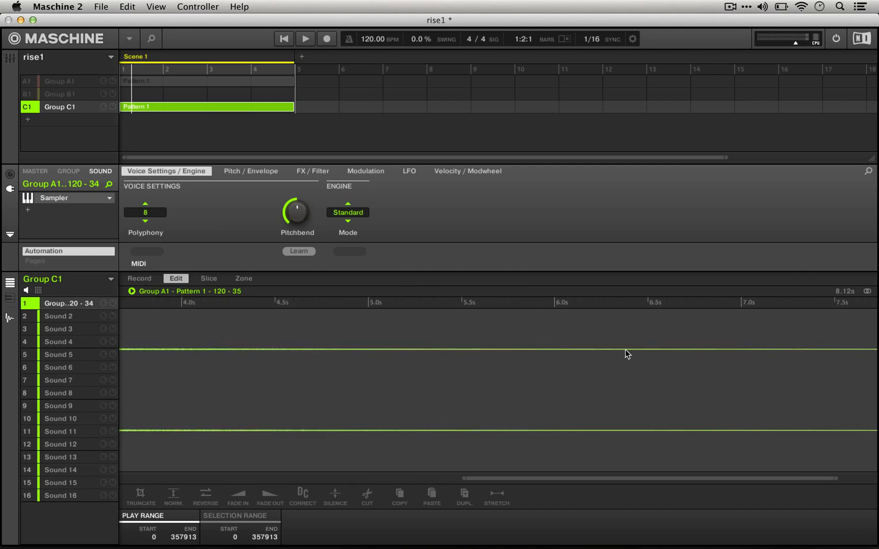
scroll(625, 349, up, 1)
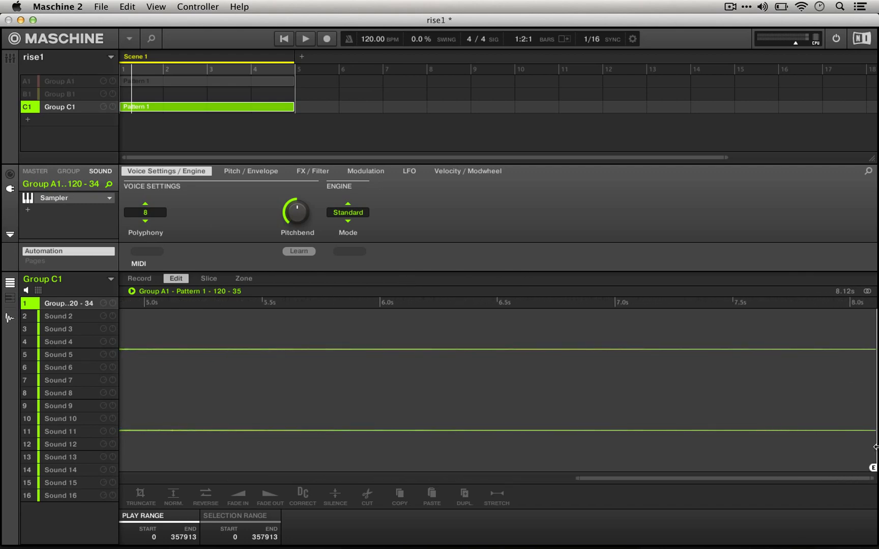
mouse_move(873, 468)
mouse_down()
mouse_move(853, 469)
mouse_move(837, 532)
mouse_up()
scroll(734, 431, right, 5)
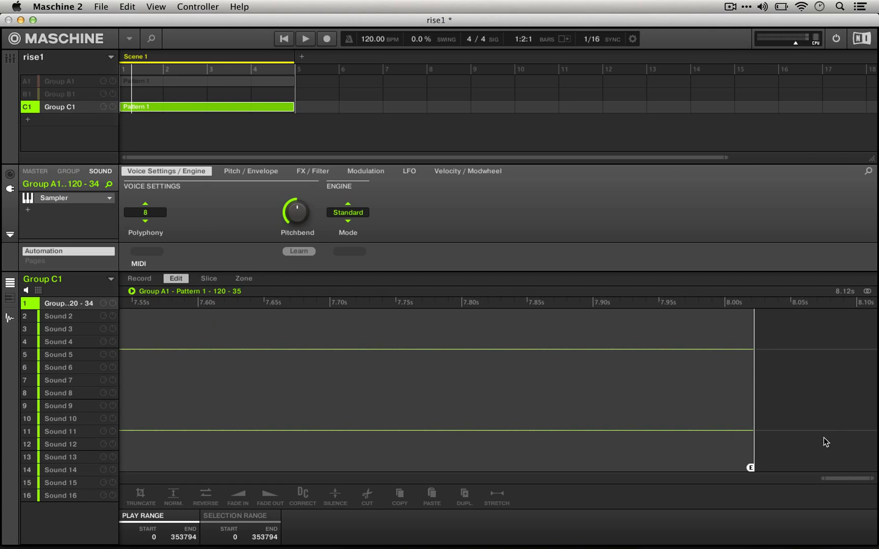
drag(750, 468, 726, 468)
mouse_move(821, 478)
mouse_down()
mouse_move(822, 519)
mouse_move(829, 506)
mouse_move(835, 522)
mouse_up()
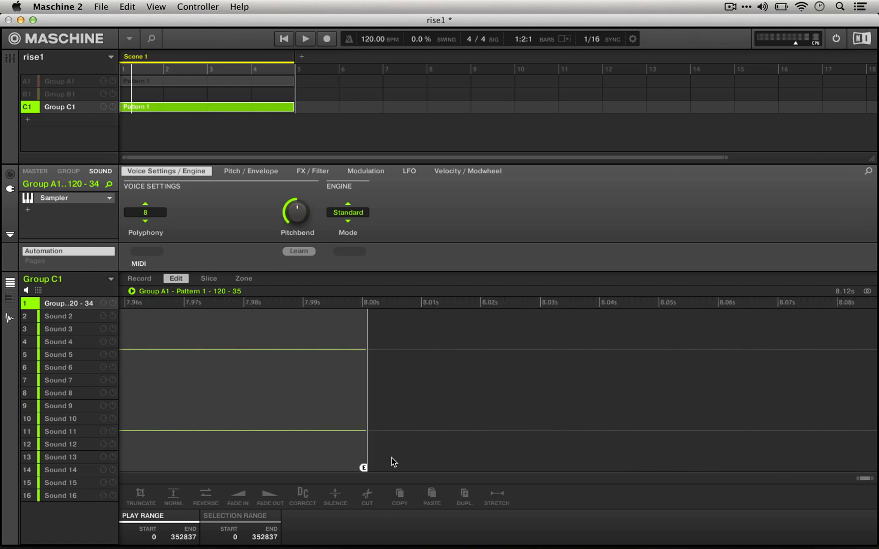
drag(363, 464, 360, 468)
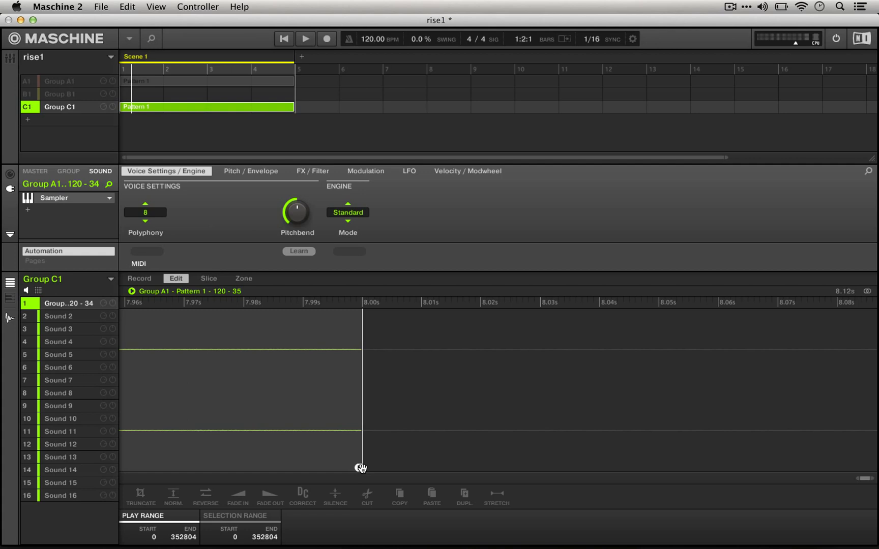
click(144, 500)
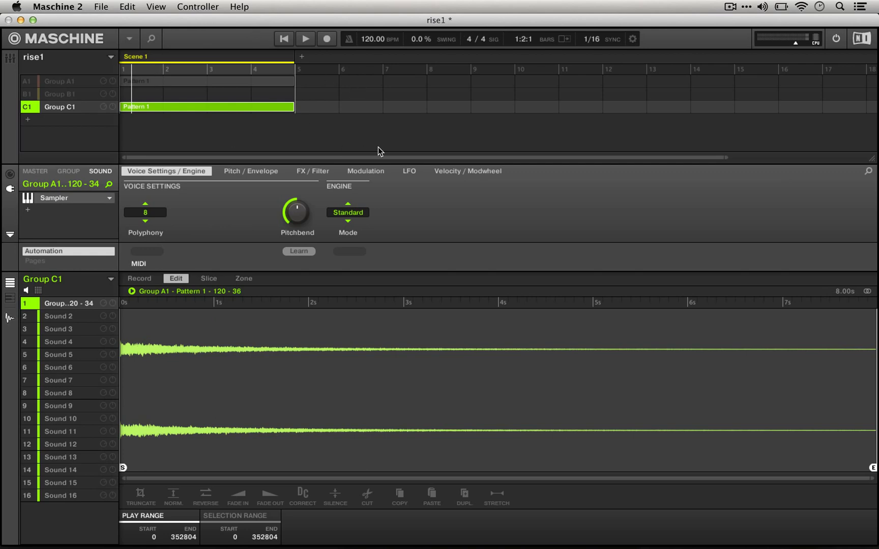
Step: Play the pattern with the truncated sample and normalize the whole sample
key(space)
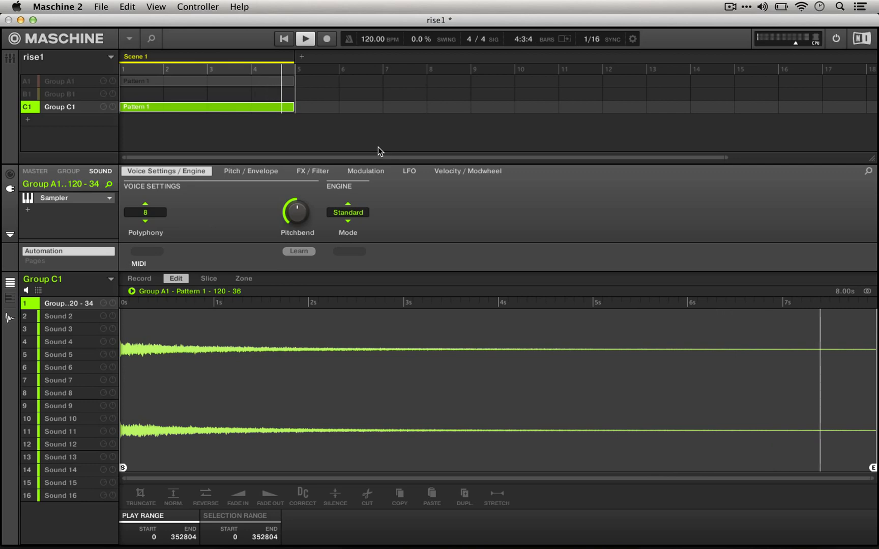
key(space)
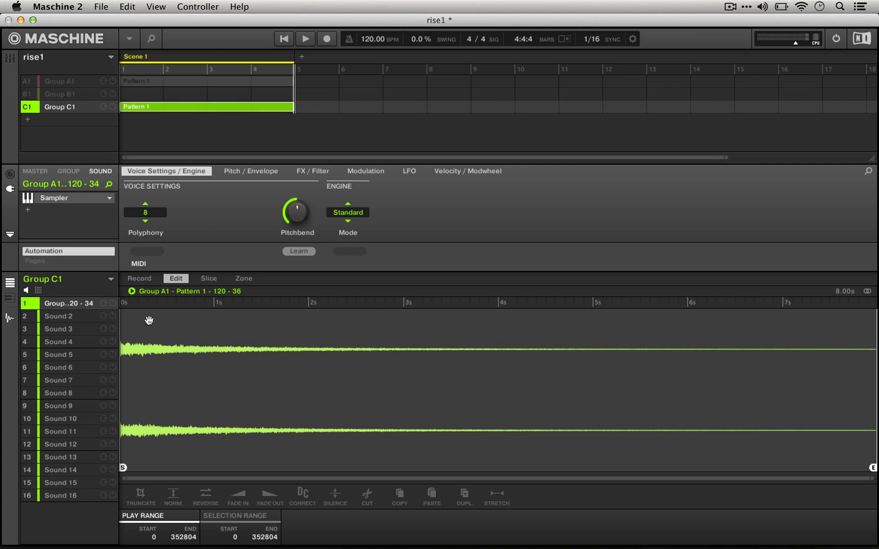
click(173, 497)
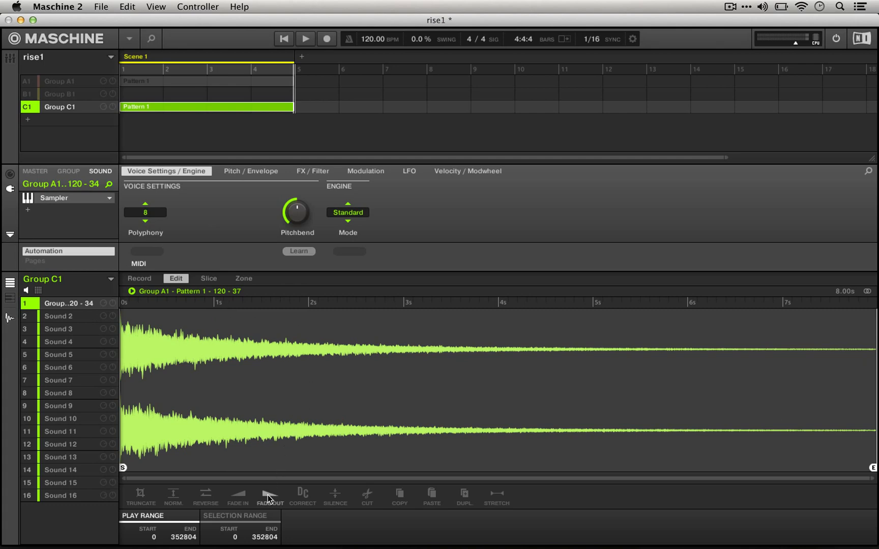
Step: Try a fade-out on the sample from a play range start of 109080, undo it and restore the start to 0
drag(121, 465, 357, 466)
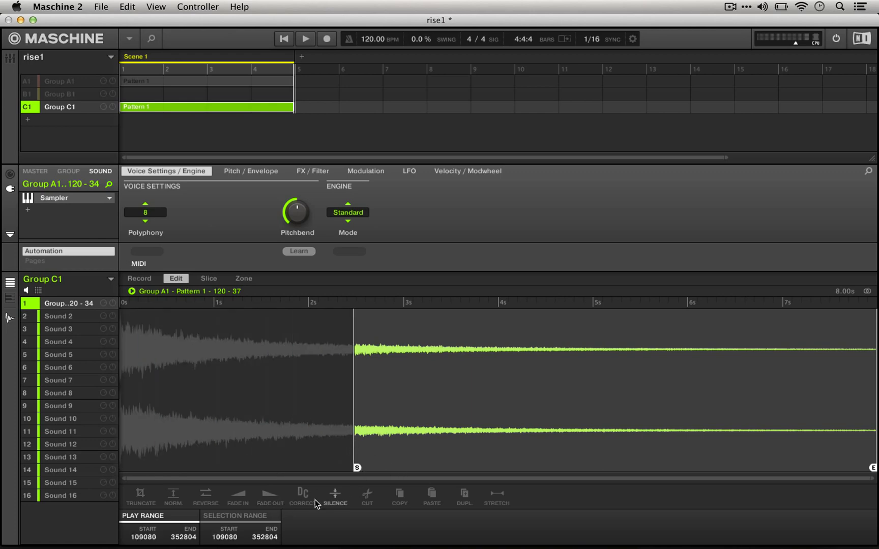
click(265, 496)
key(super+z)
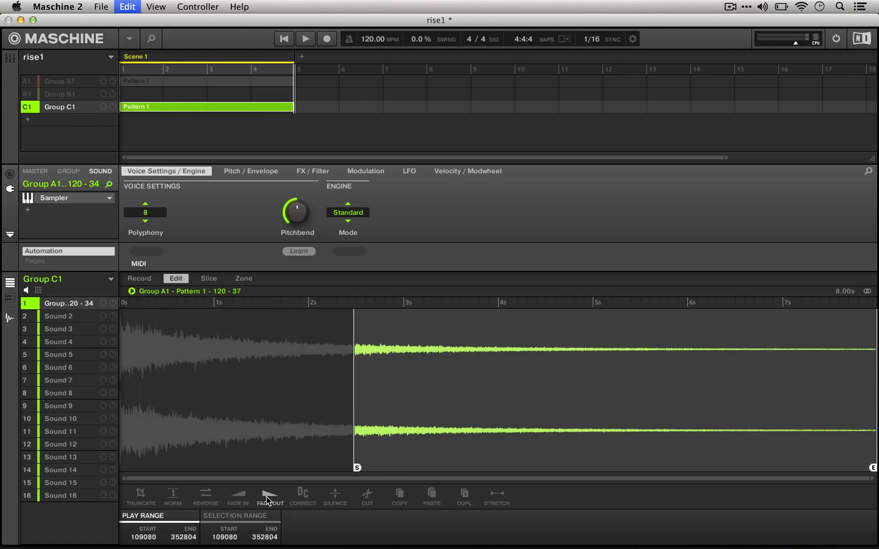
mouse_move(357, 467)
mouse_down()
mouse_move(163, 448)
mouse_move(32, 460)
mouse_up()
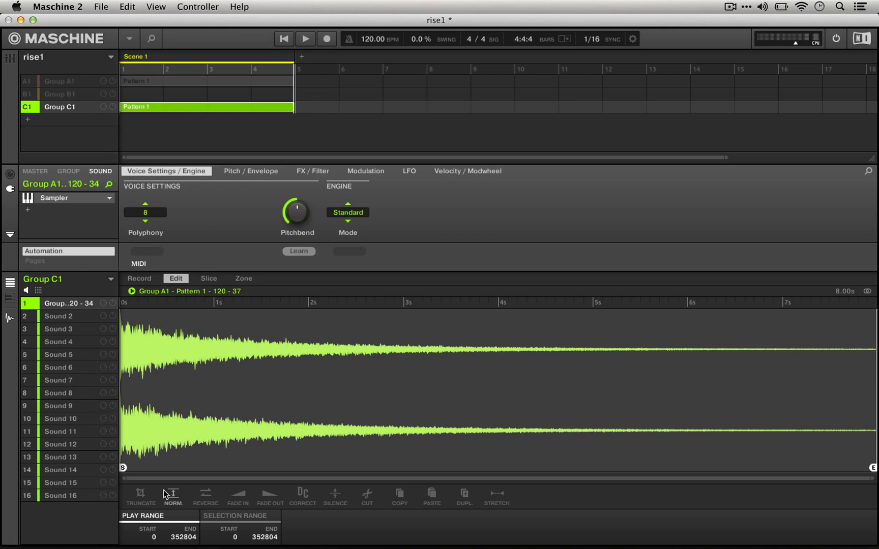
Step: Apply a fade-out across the full 0 to 352804 range, play the result and reverse the sample
click(274, 495)
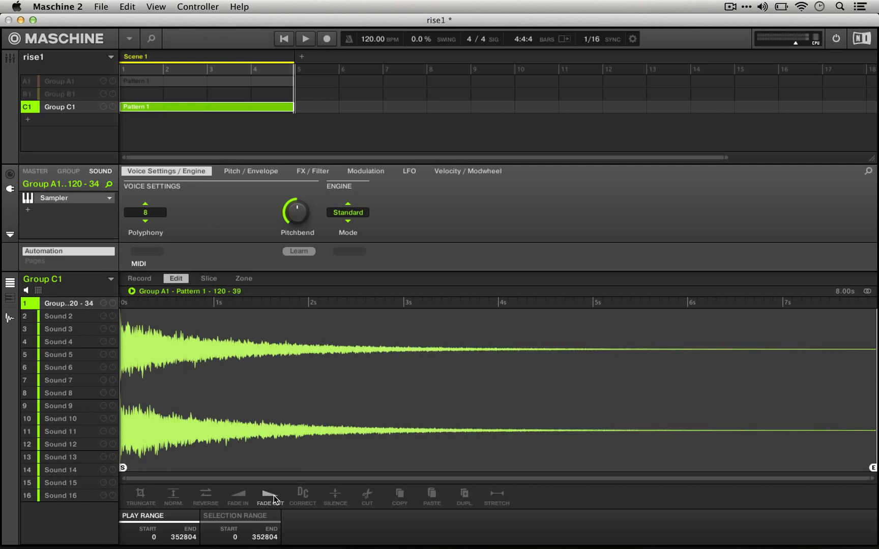
key(space)
click(203, 492)
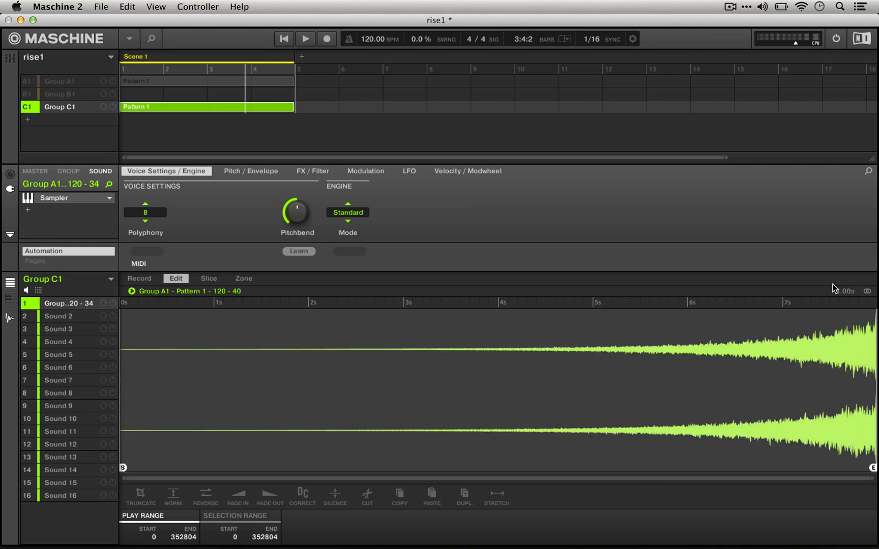
click(491, 496)
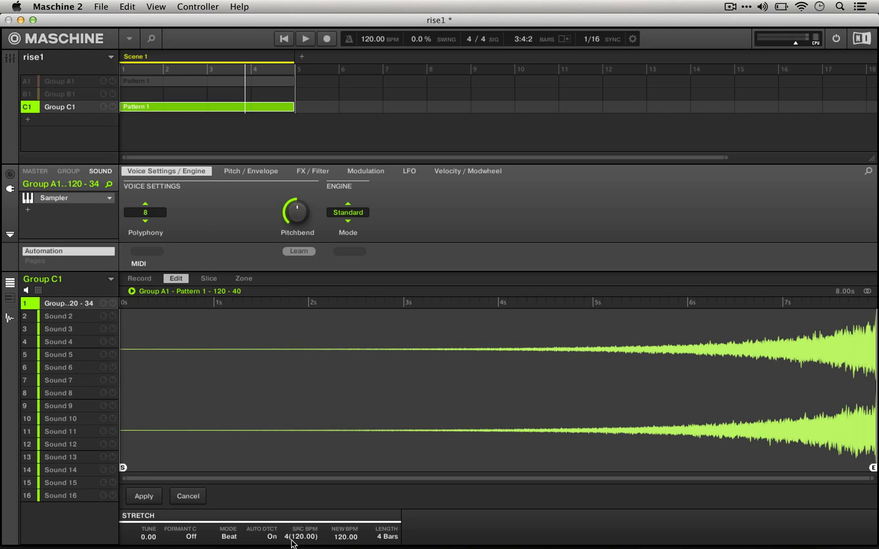
click(379, 541)
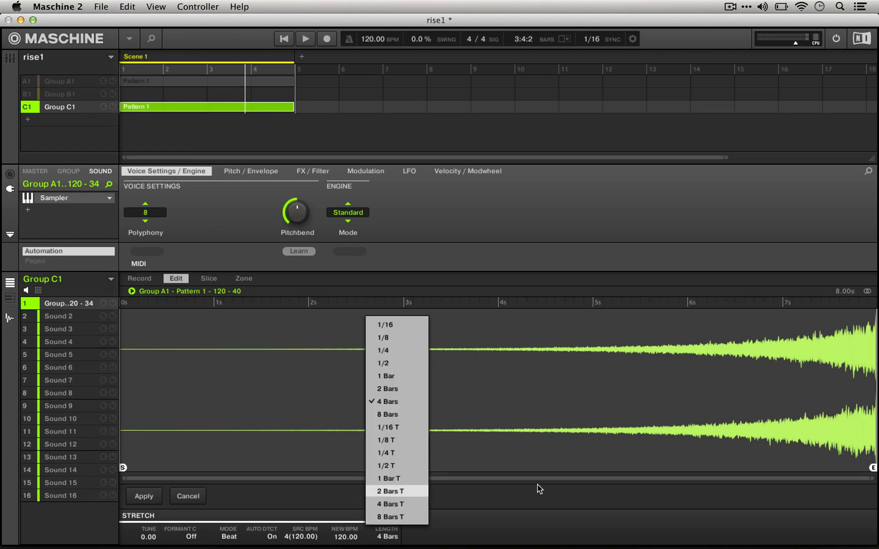
click(522, 511)
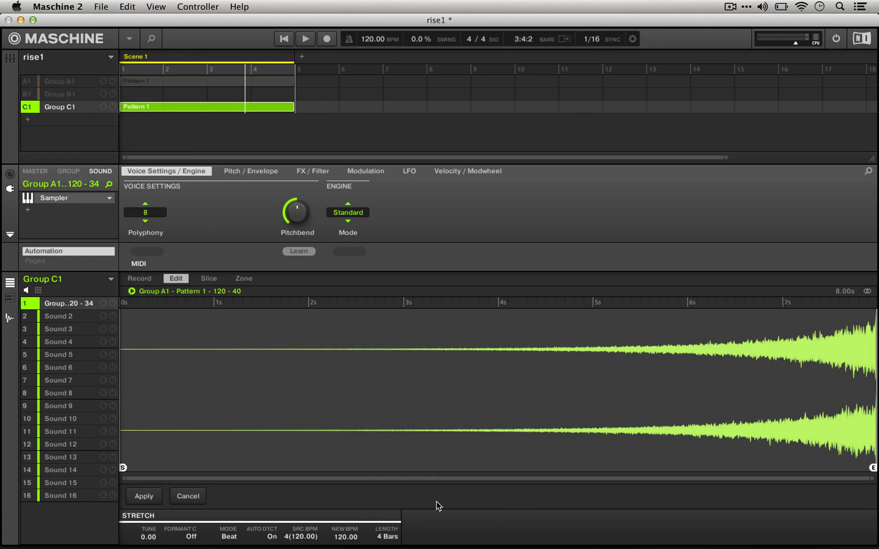
click(184, 497)
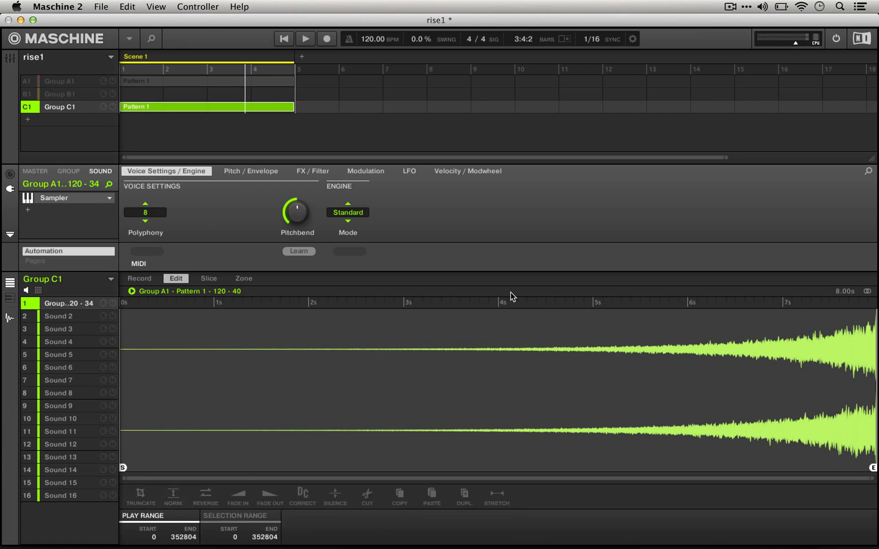
Step: Play the reversed sample, stretch it to a length of 8 Bars at 120.00 BPM, and play the result
key(space)
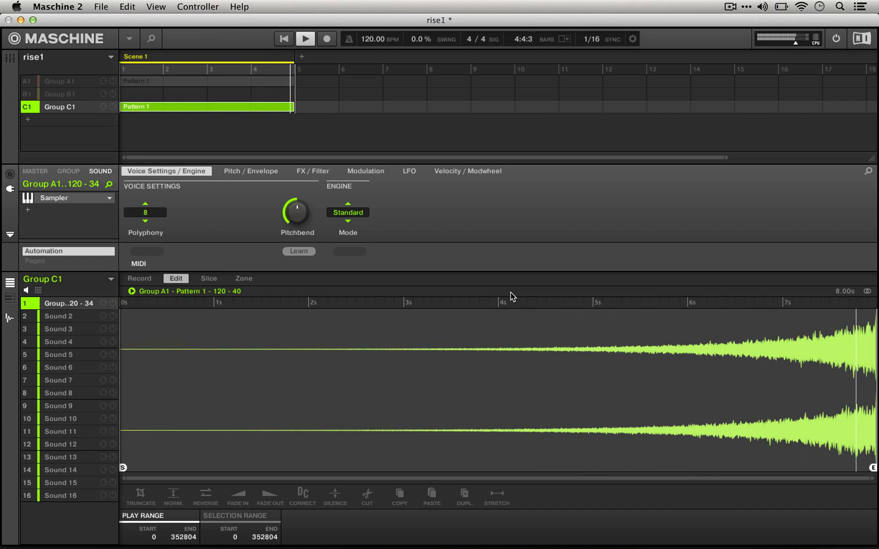
key(space)
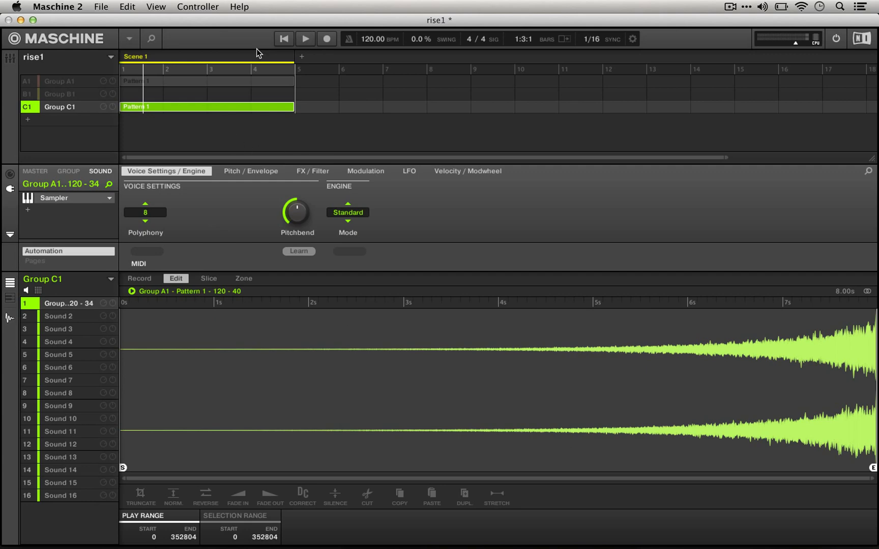
click(504, 501)
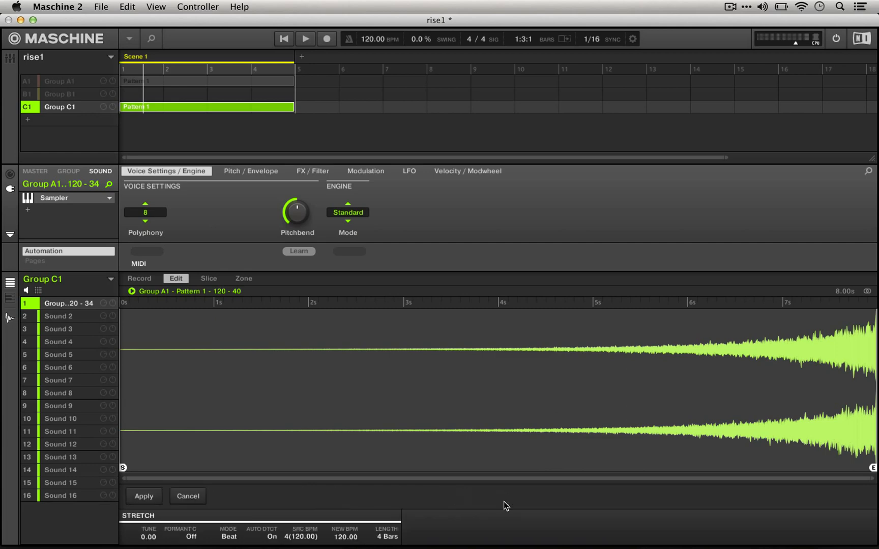
click(379, 538)
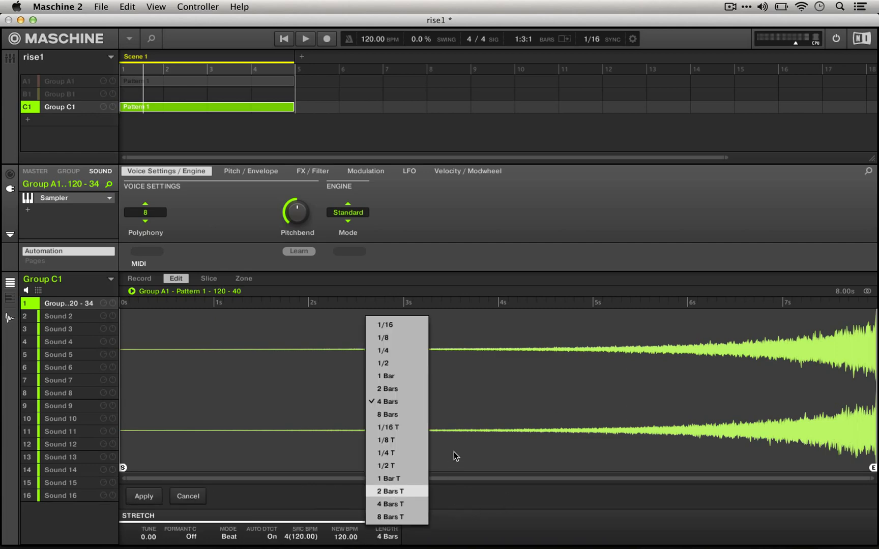
click(417, 417)
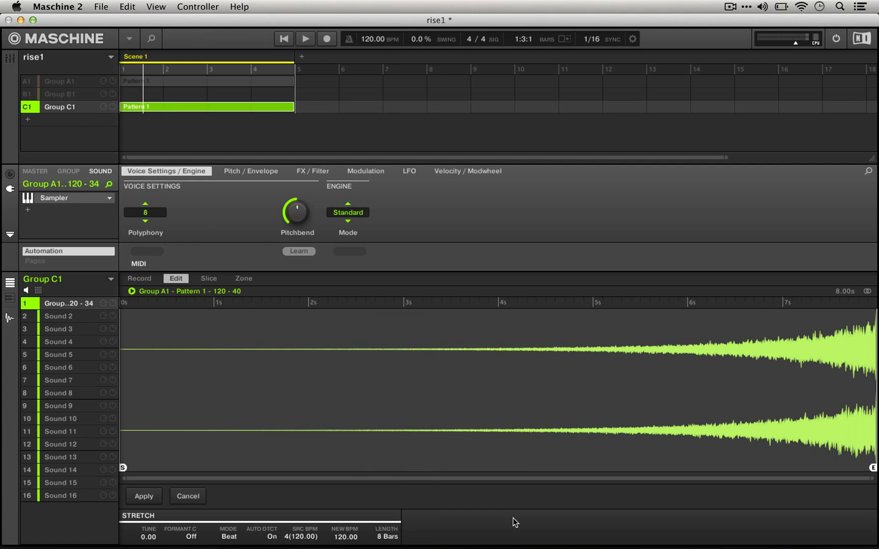
click(143, 496)
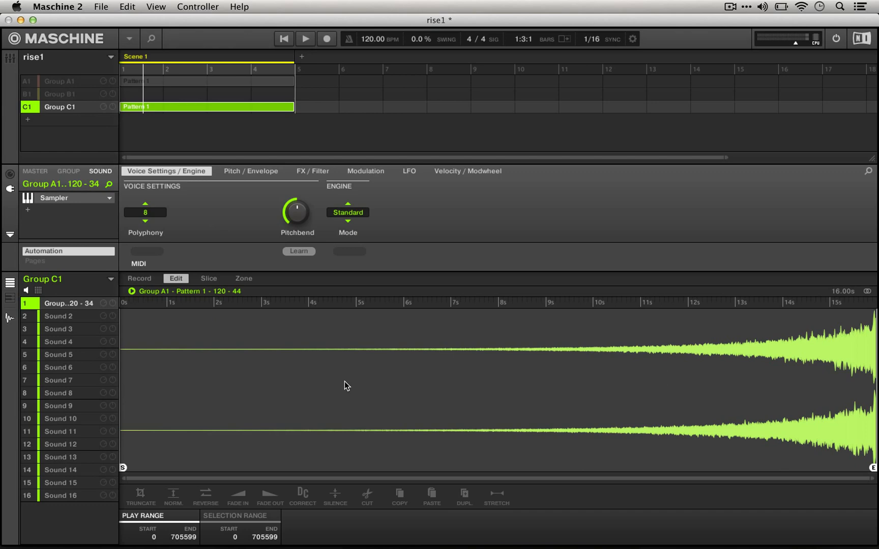
key(space)
Step: Add a Metaverb effect after the sampler, enlarge its room size, adjust its output mix and play the pattern
click(28, 209)
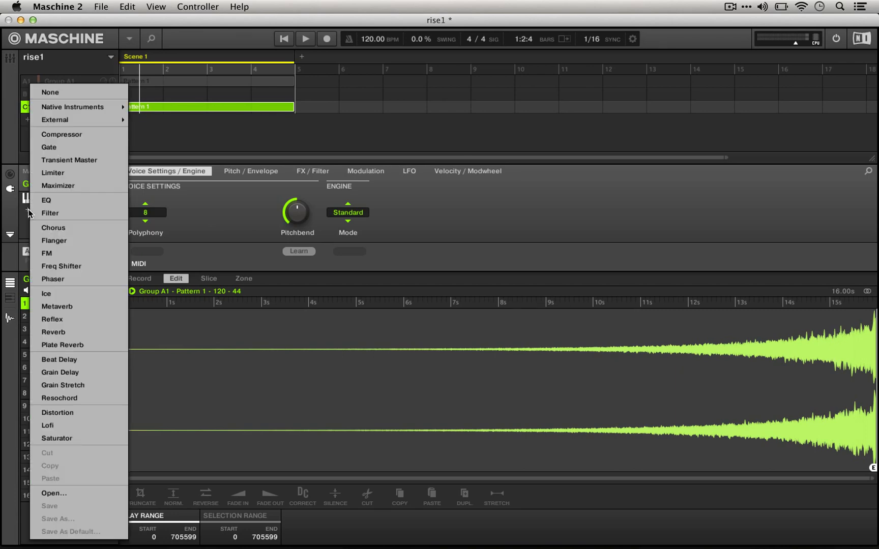
click(82, 306)
drag(350, 220, 350, 255)
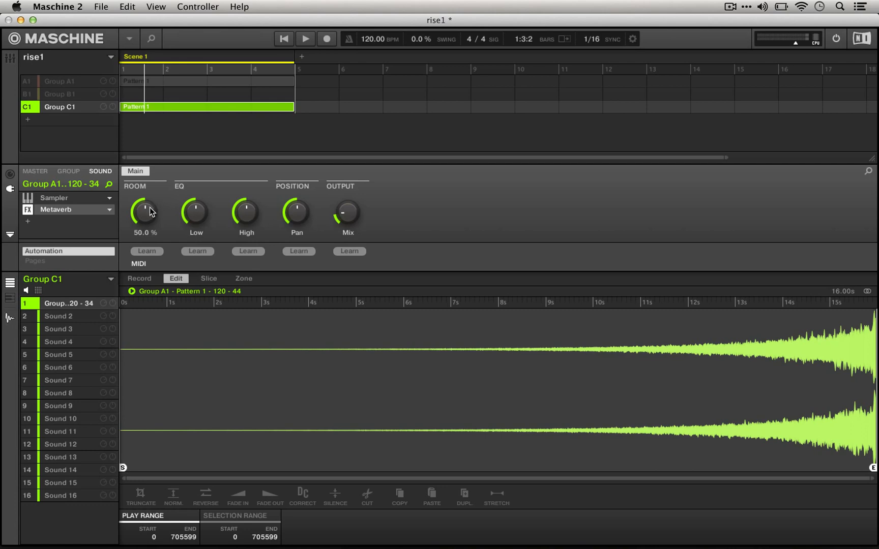
drag(149, 206, 149, 165)
drag(346, 213, 346, 202)
key(space)
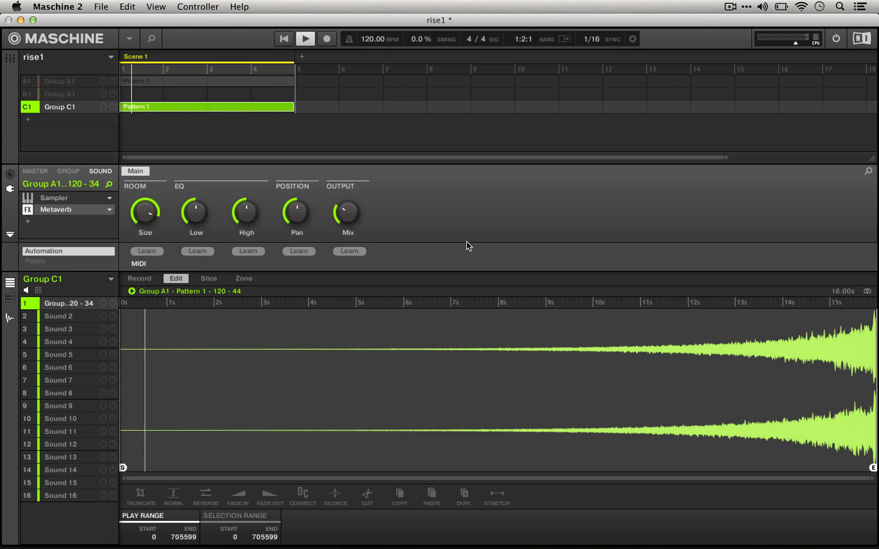